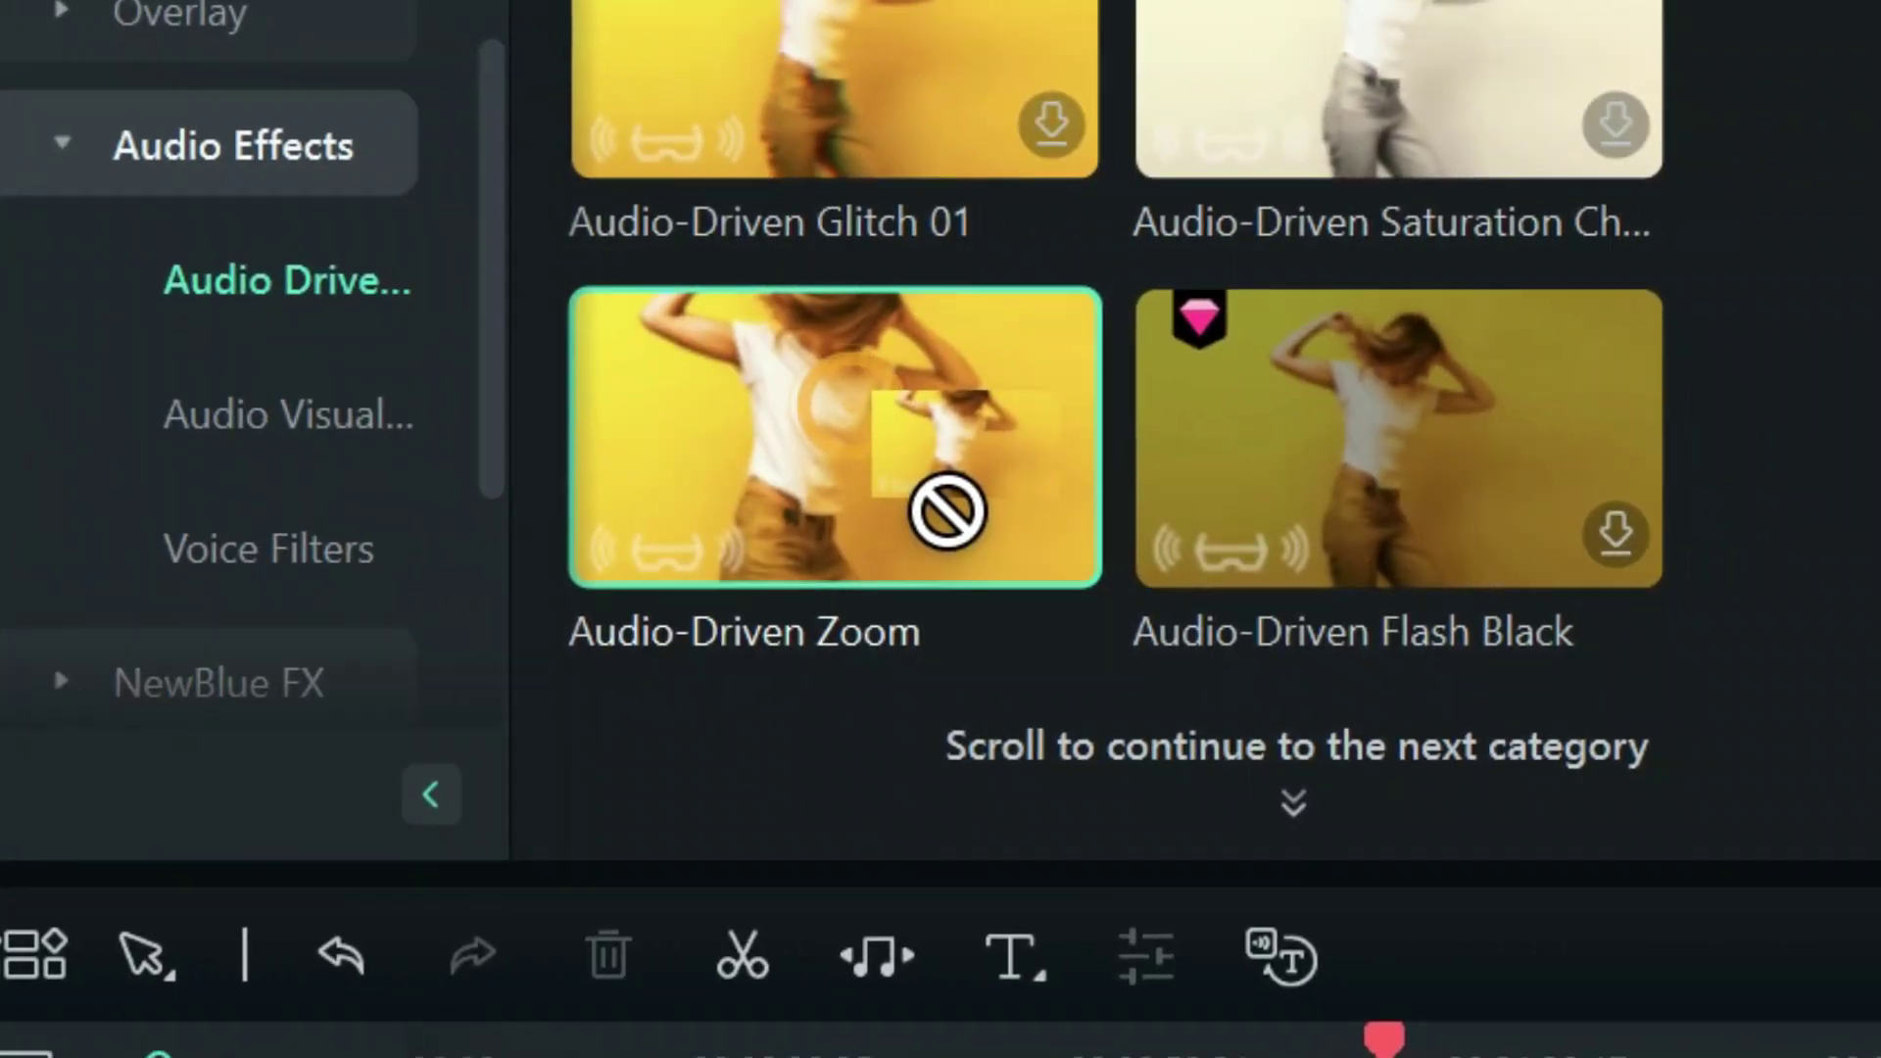
- Place the Audio-Driven Zoom effect on the track above the party video clip
drag(941, 504, 1117, 843)
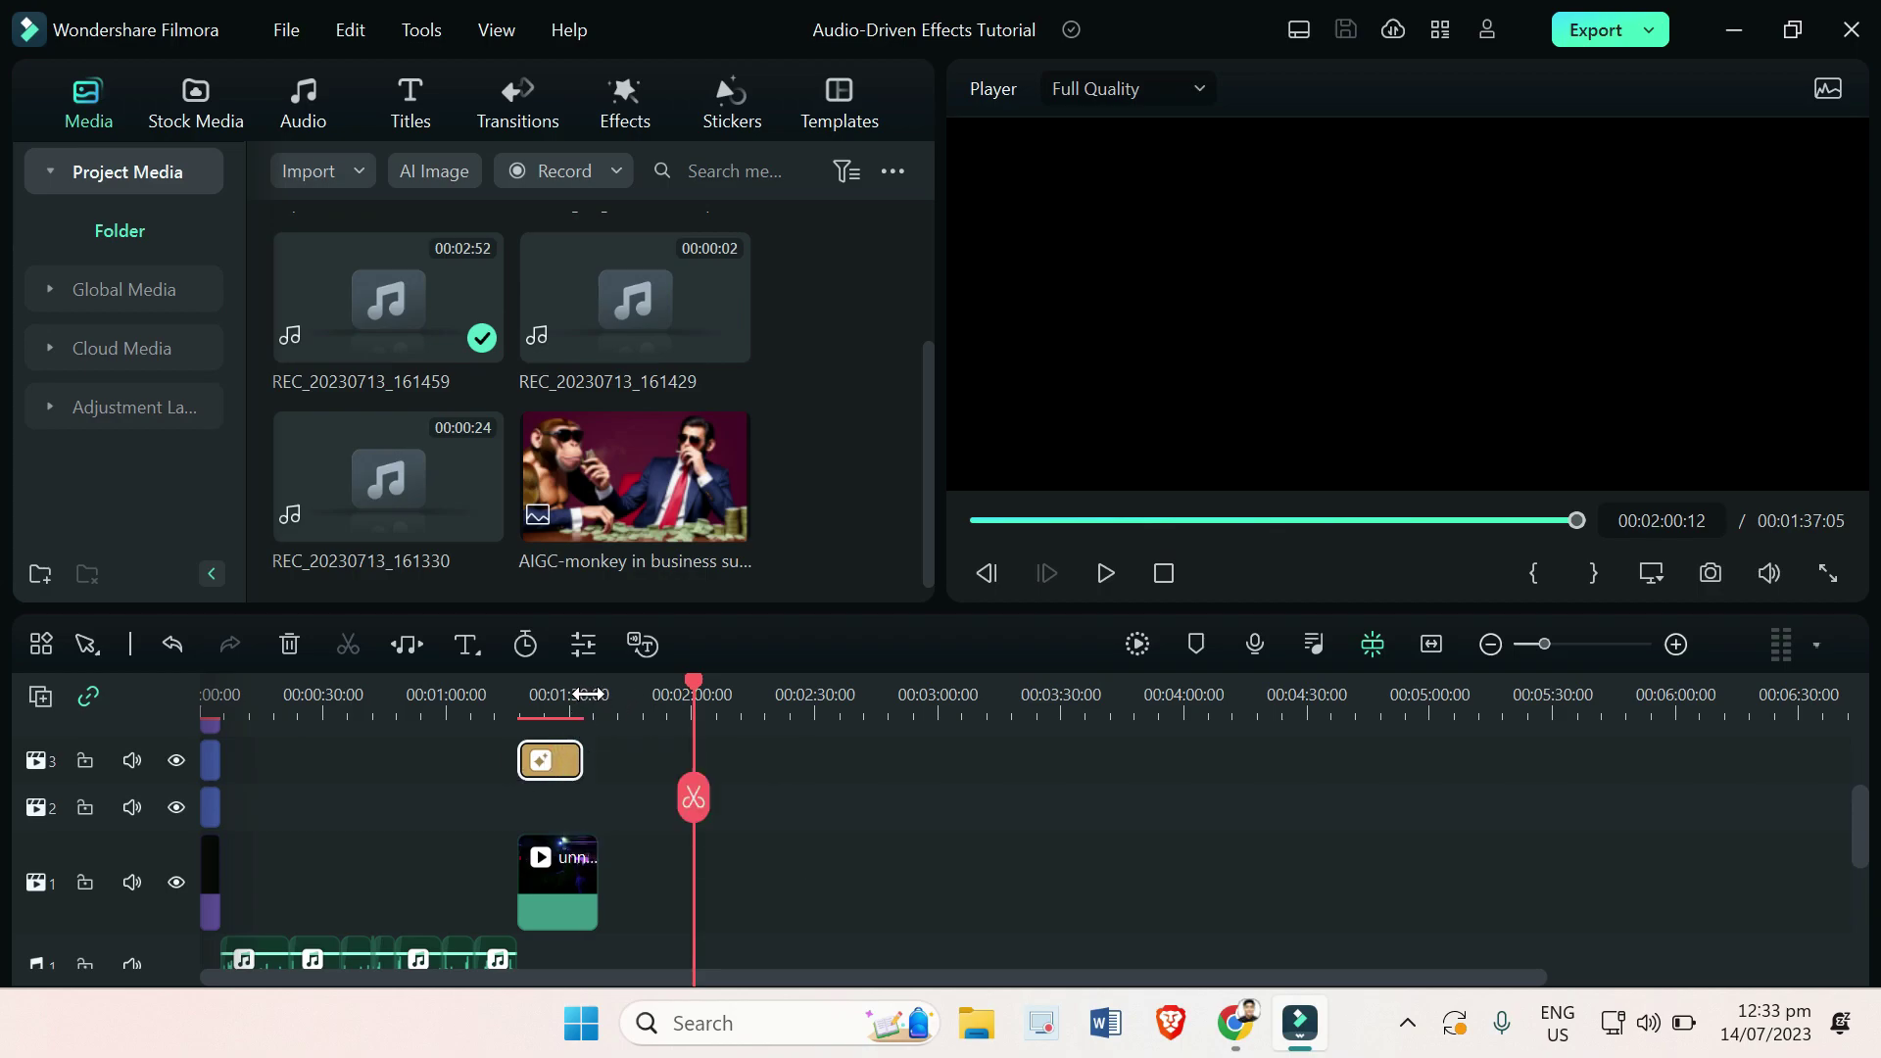
- Move the playhead back to about 1:30 and bring up the Pexels stock videos
mouse_move(588, 694)
mouse_down()
mouse_move(544, 700)
mouse_move(588, 693)
mouse_move(563, 710)
mouse_up()
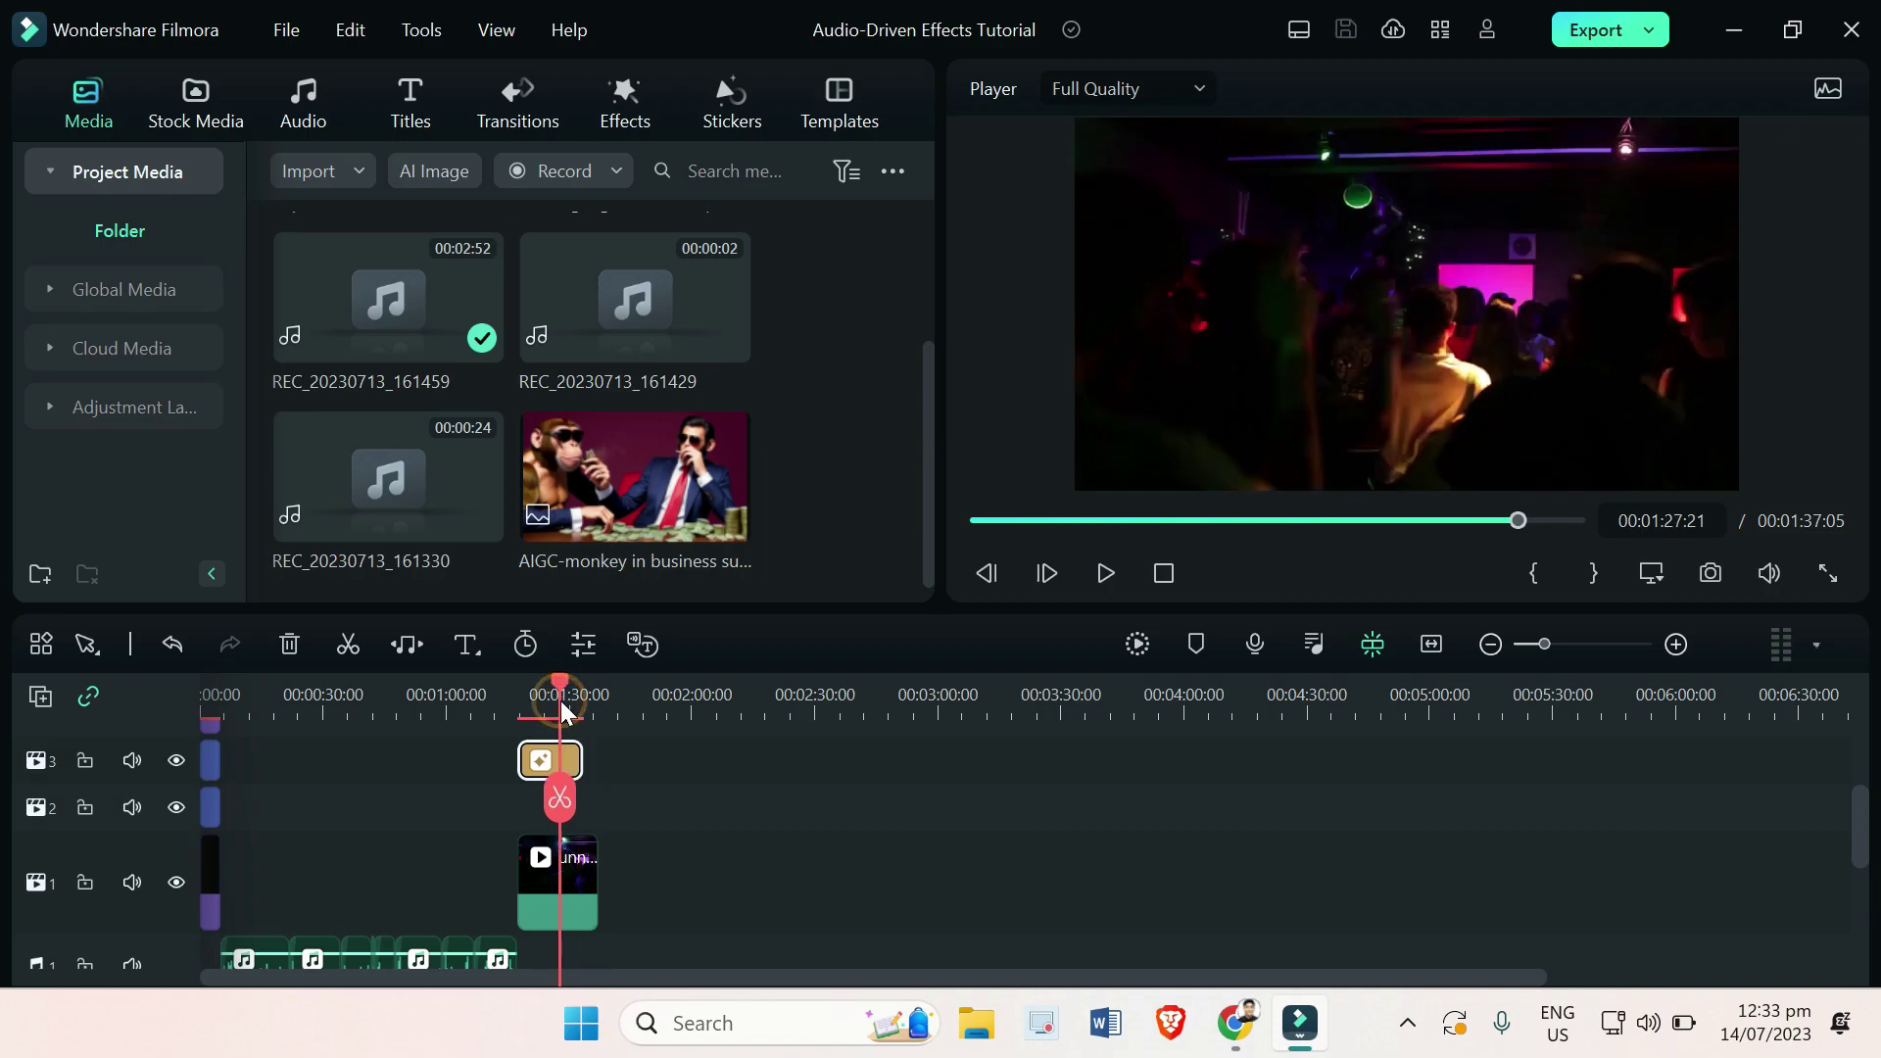
click(196, 101)
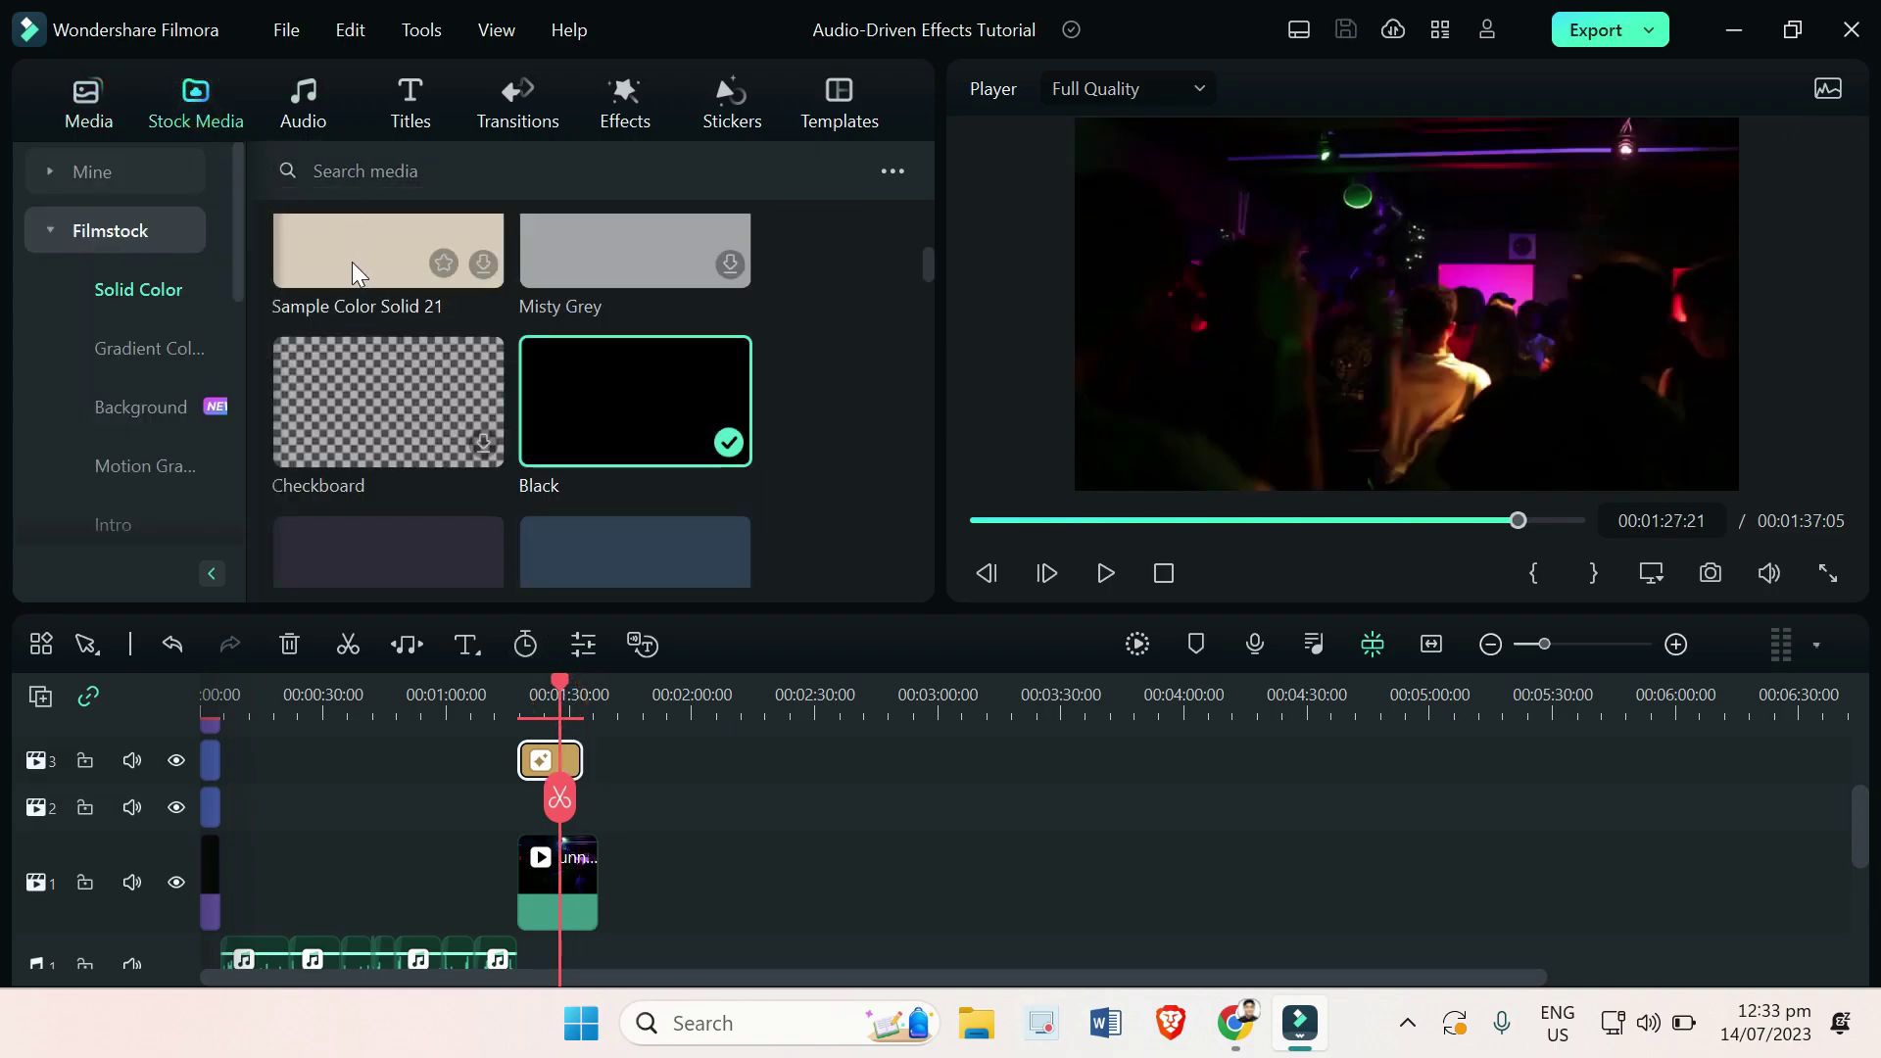
scroll(218, 424, down, 5)
click(135, 290)
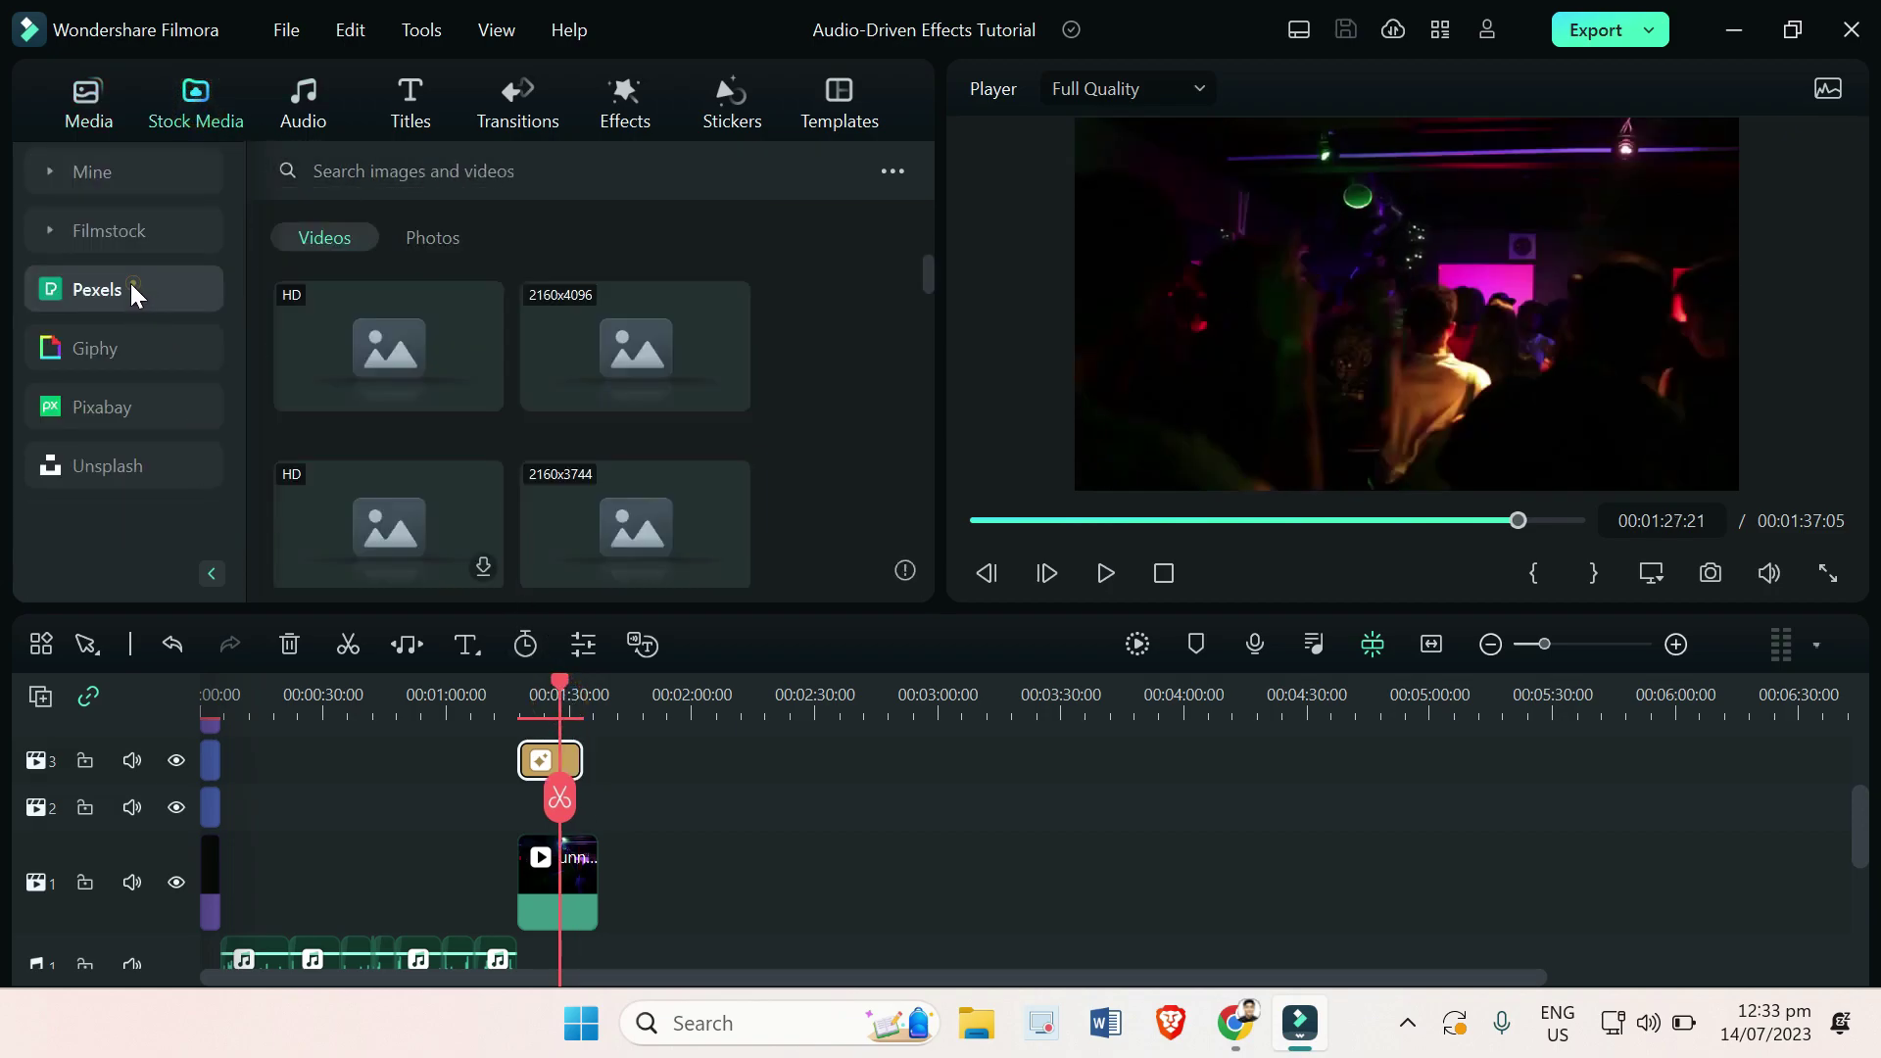
- Search the Pexels videos for 'party'
click(397, 173)
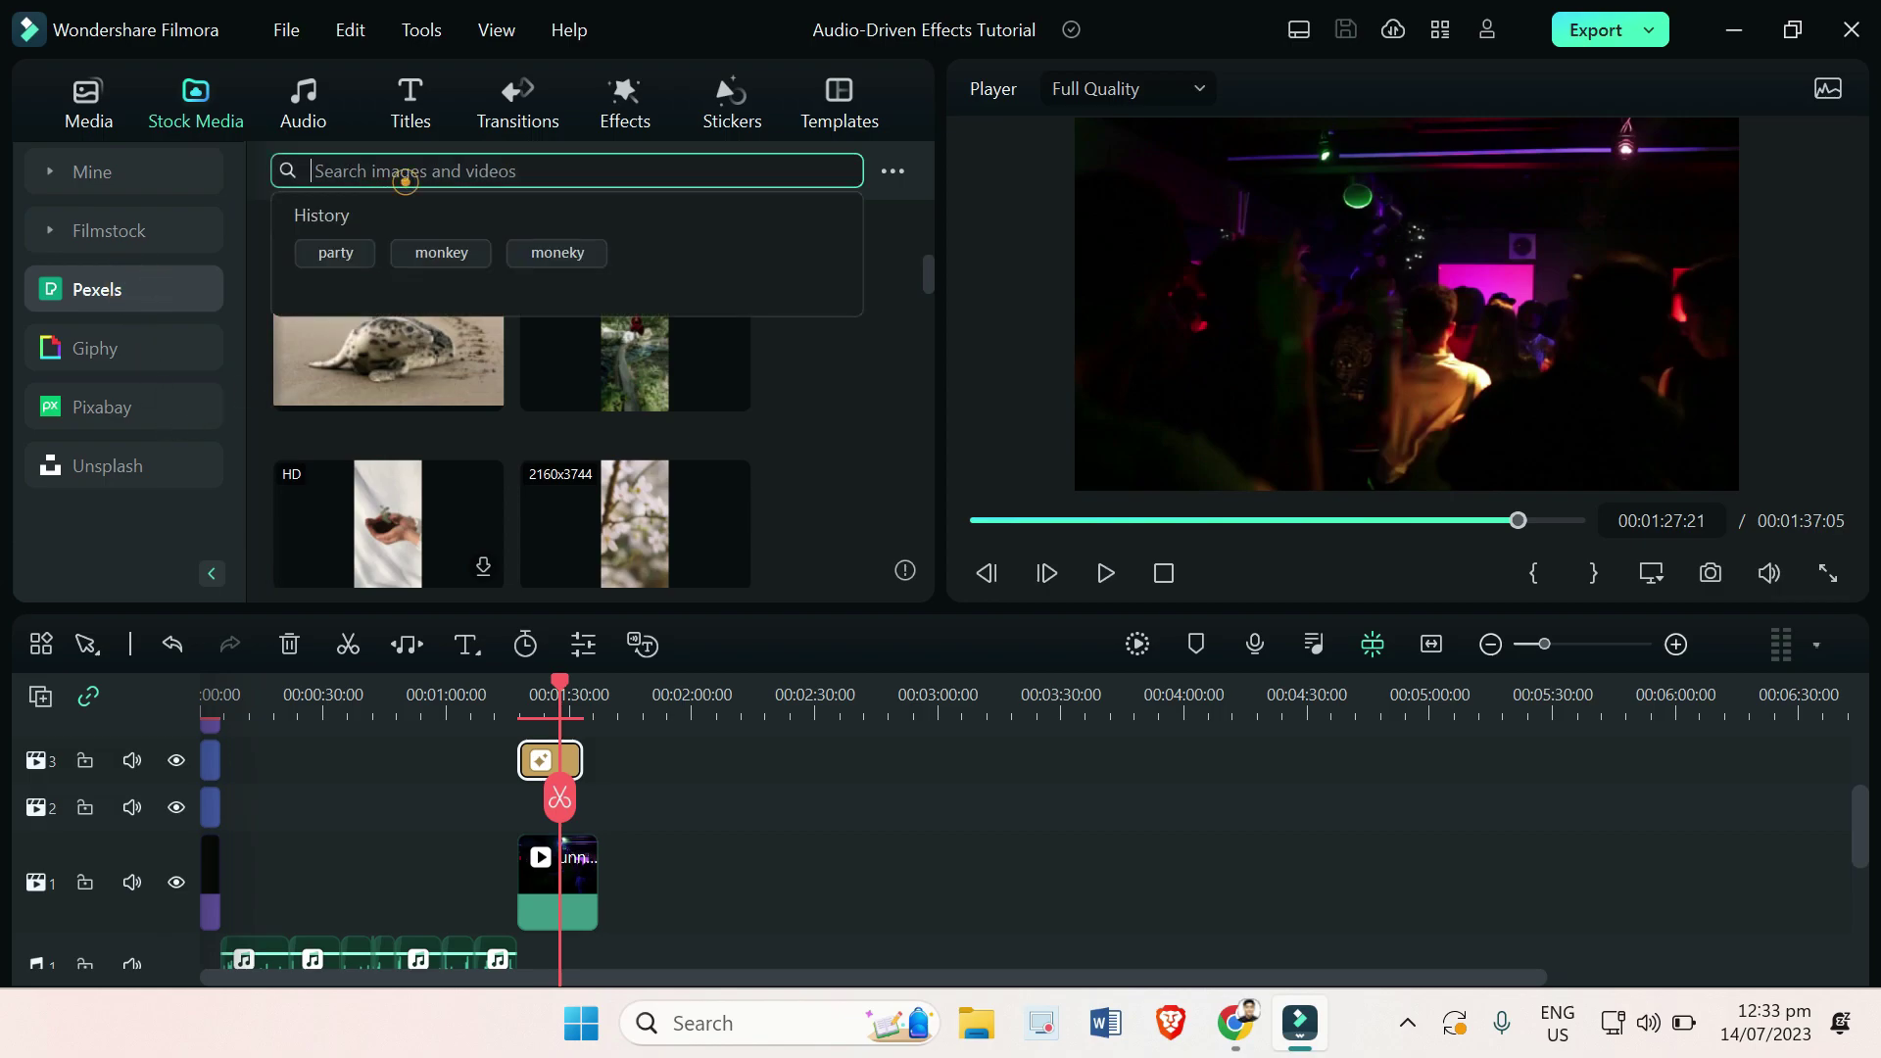
text(par)
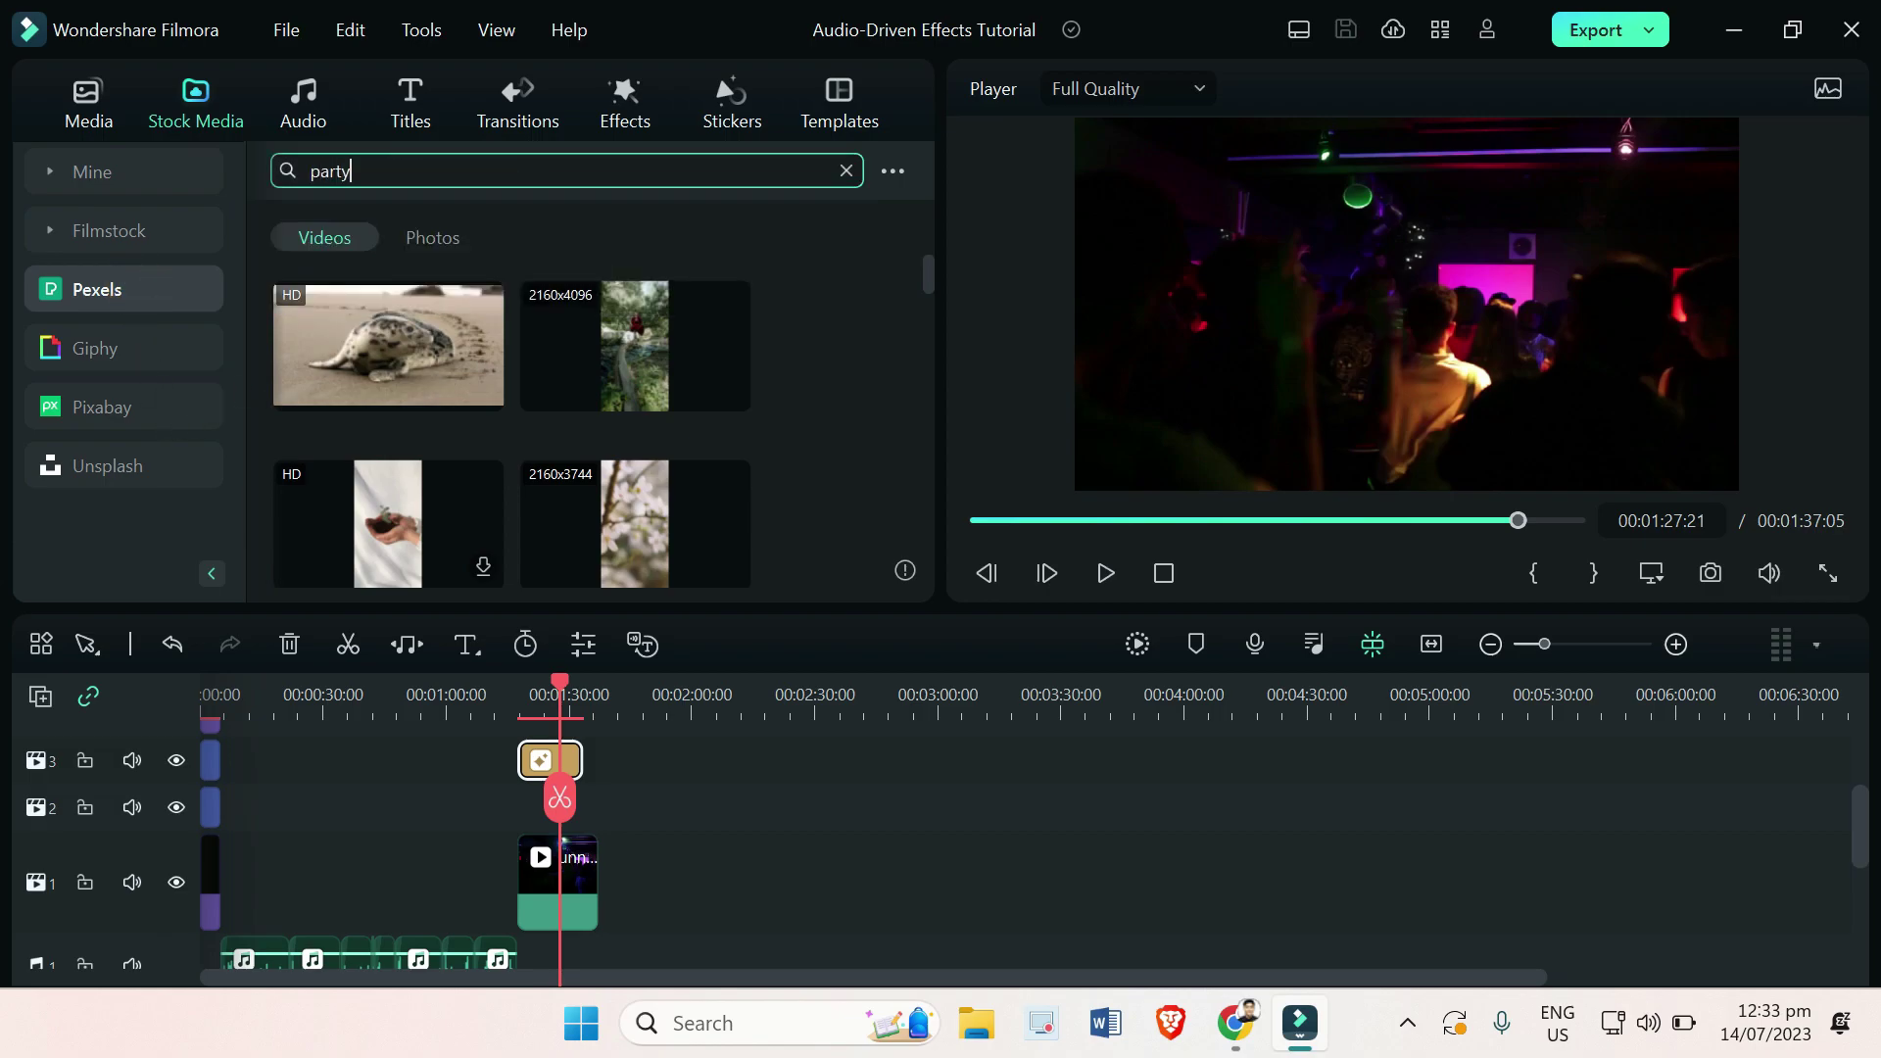
text(ty)
key(Return)
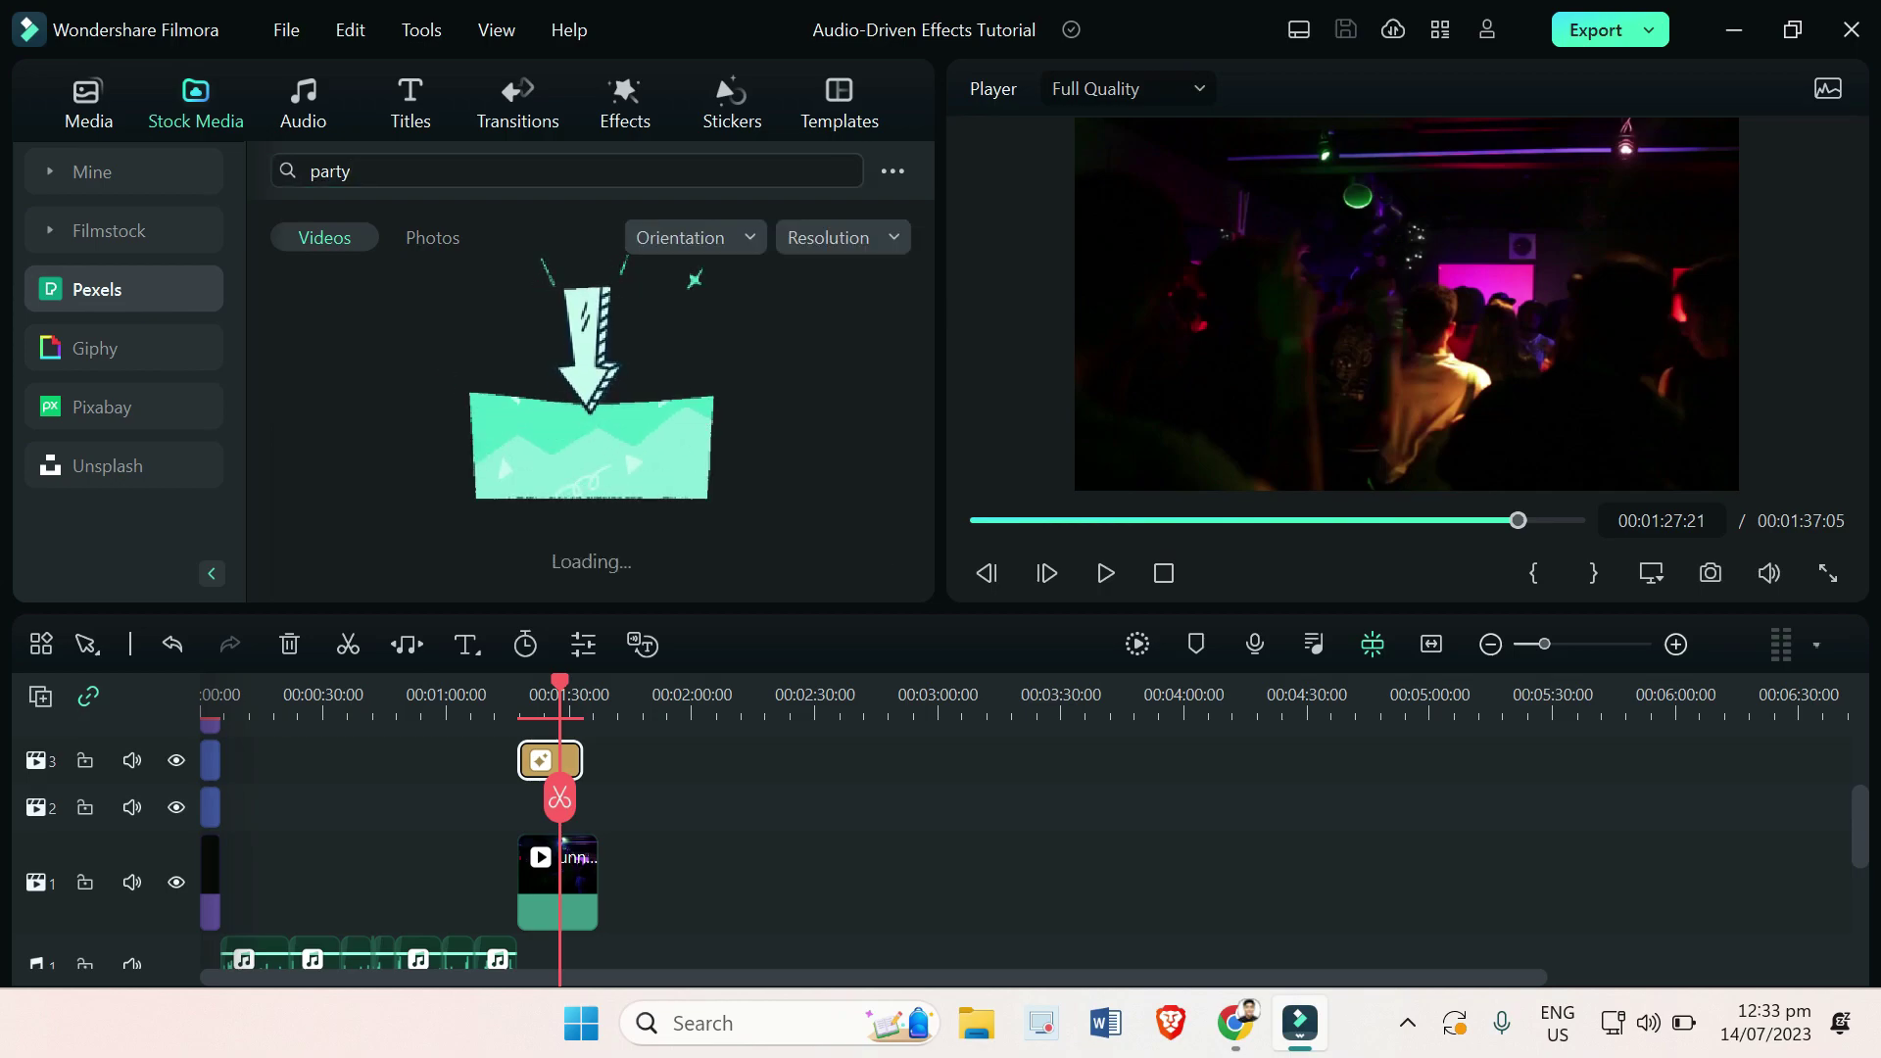
mouse_move(593, 365)
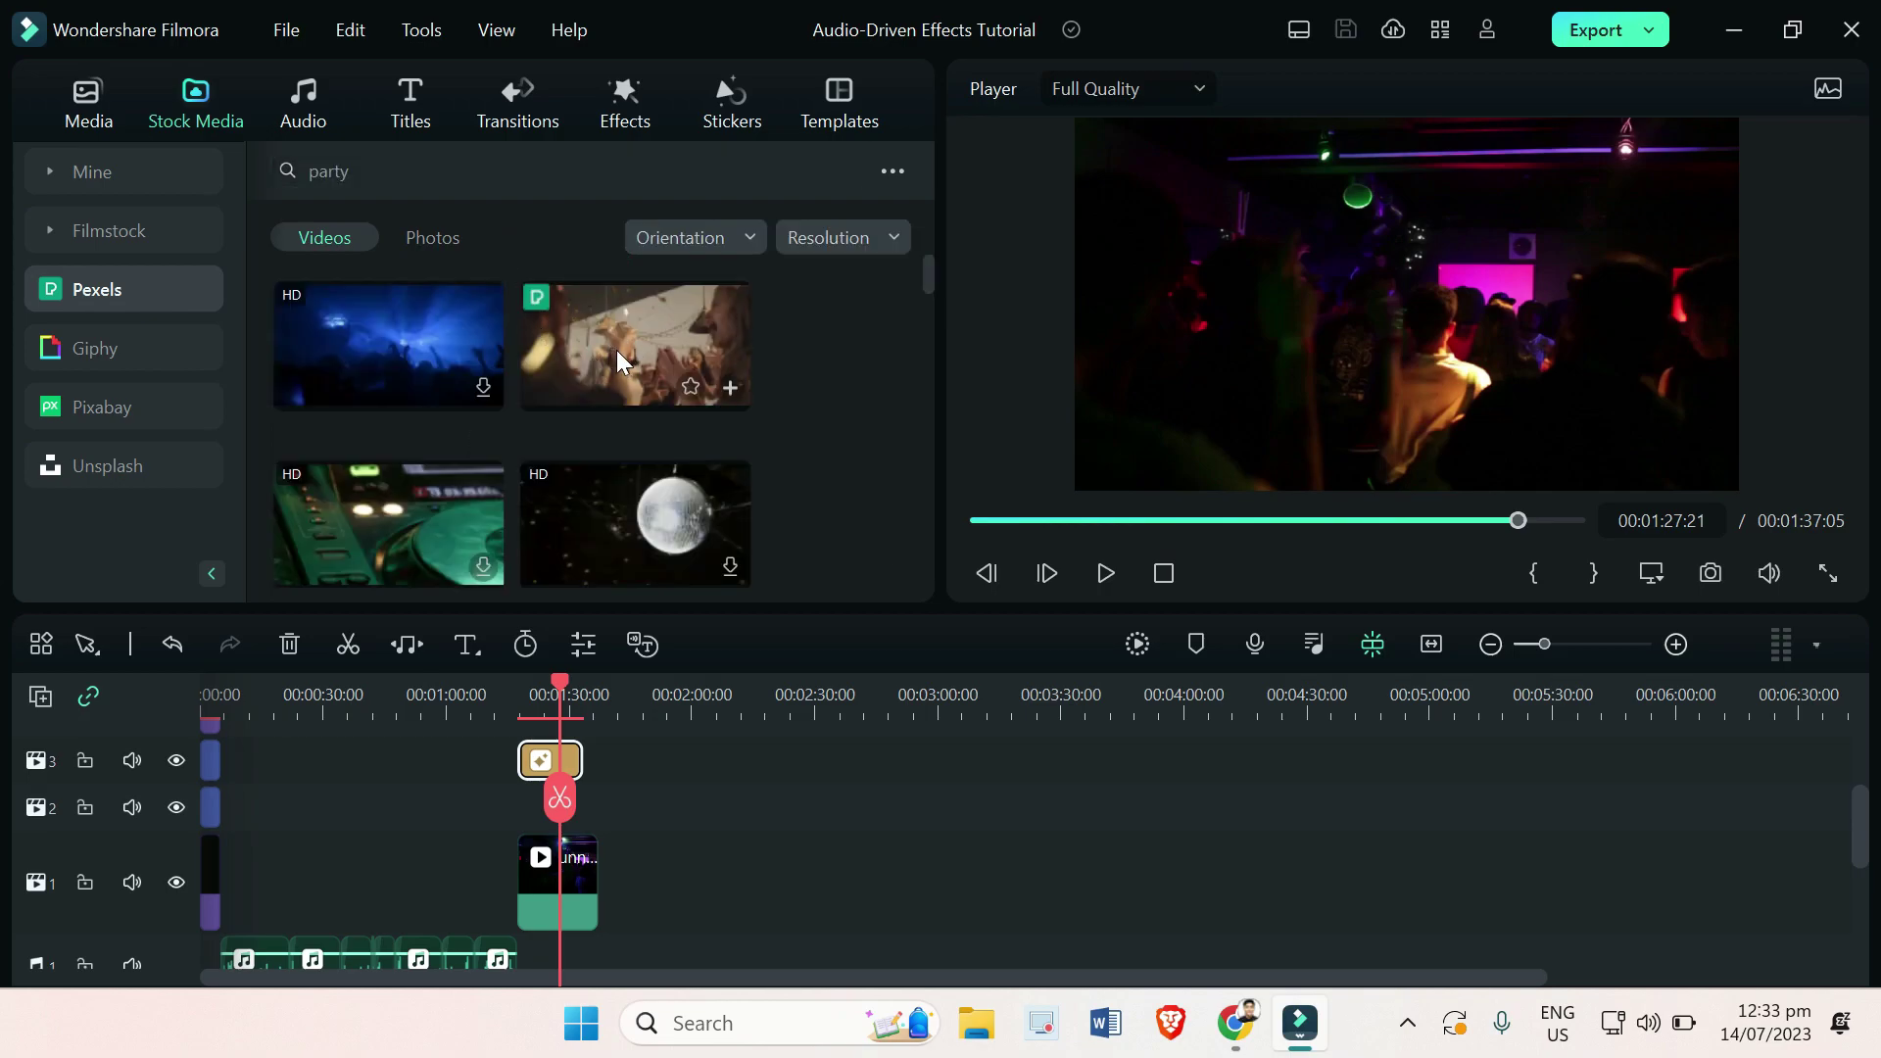
- Add the blue concert clip to video track 1 right after the existing party clip
drag(441, 387, 647, 875)
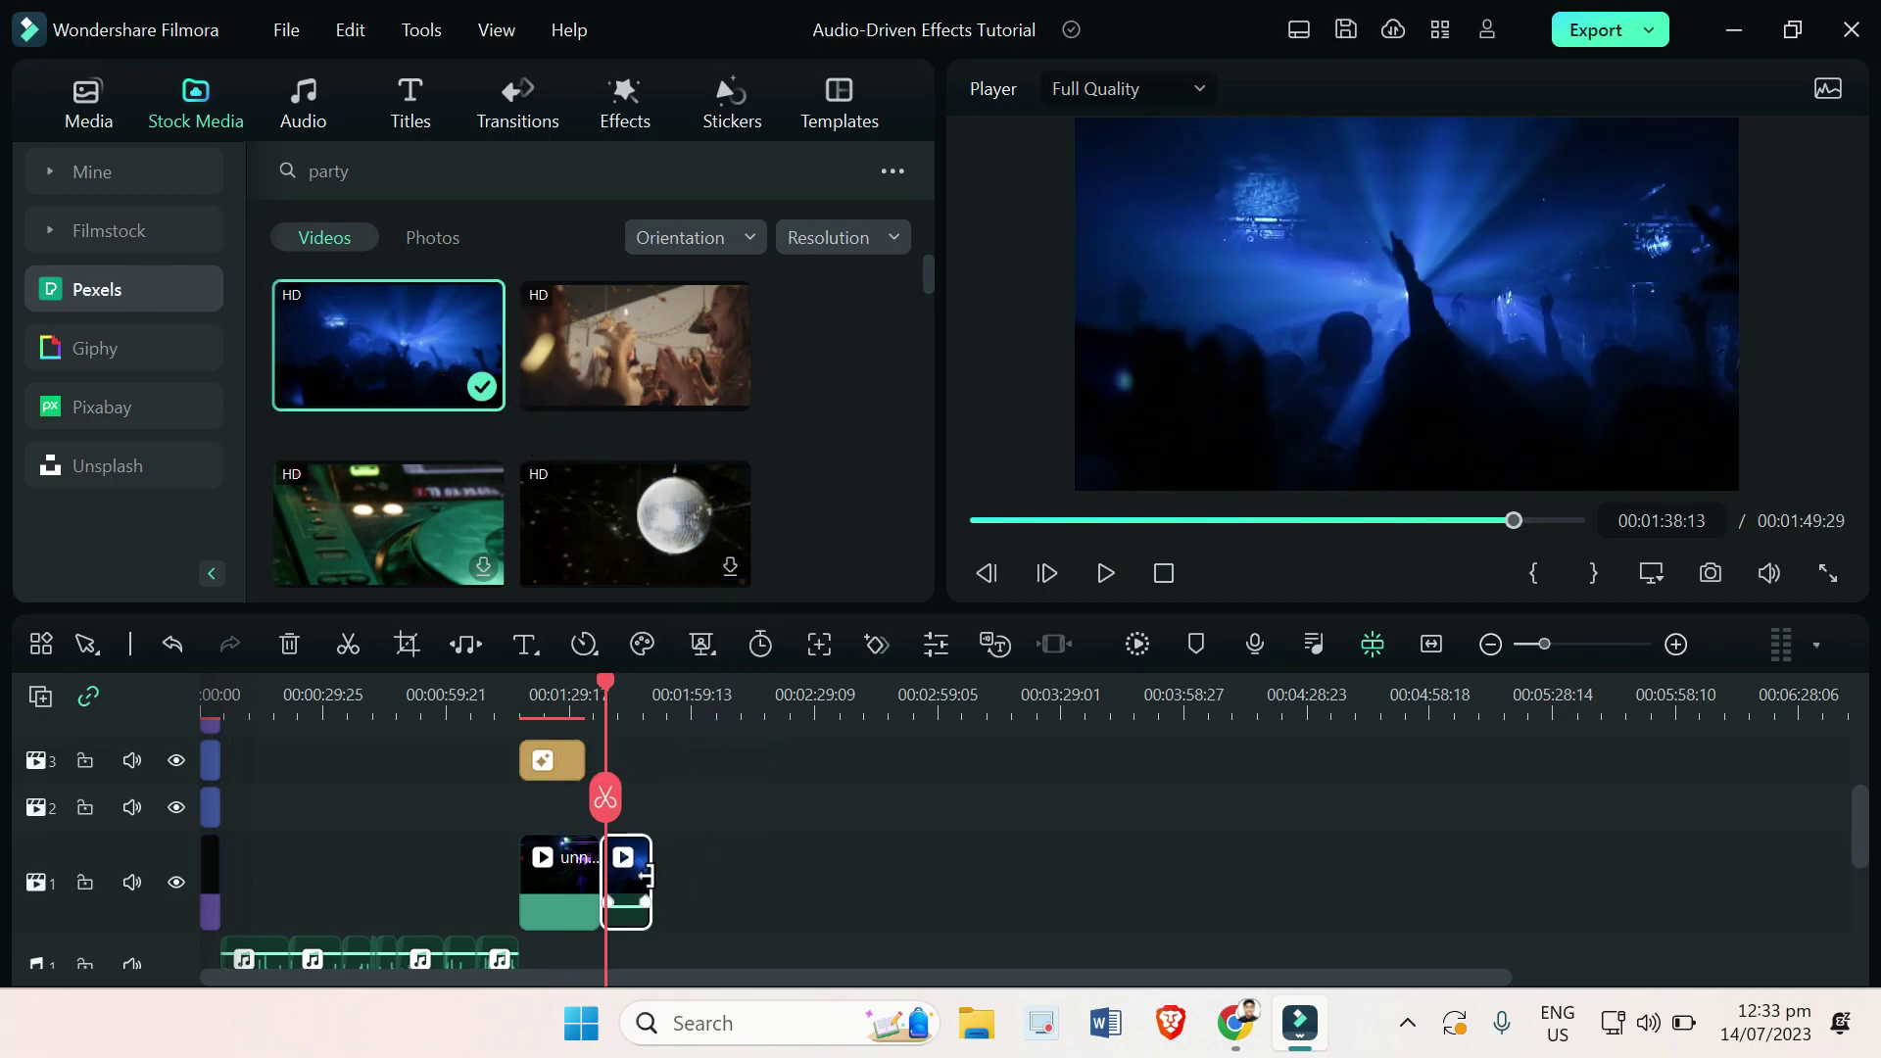
scroll(911, 833, up, 2)
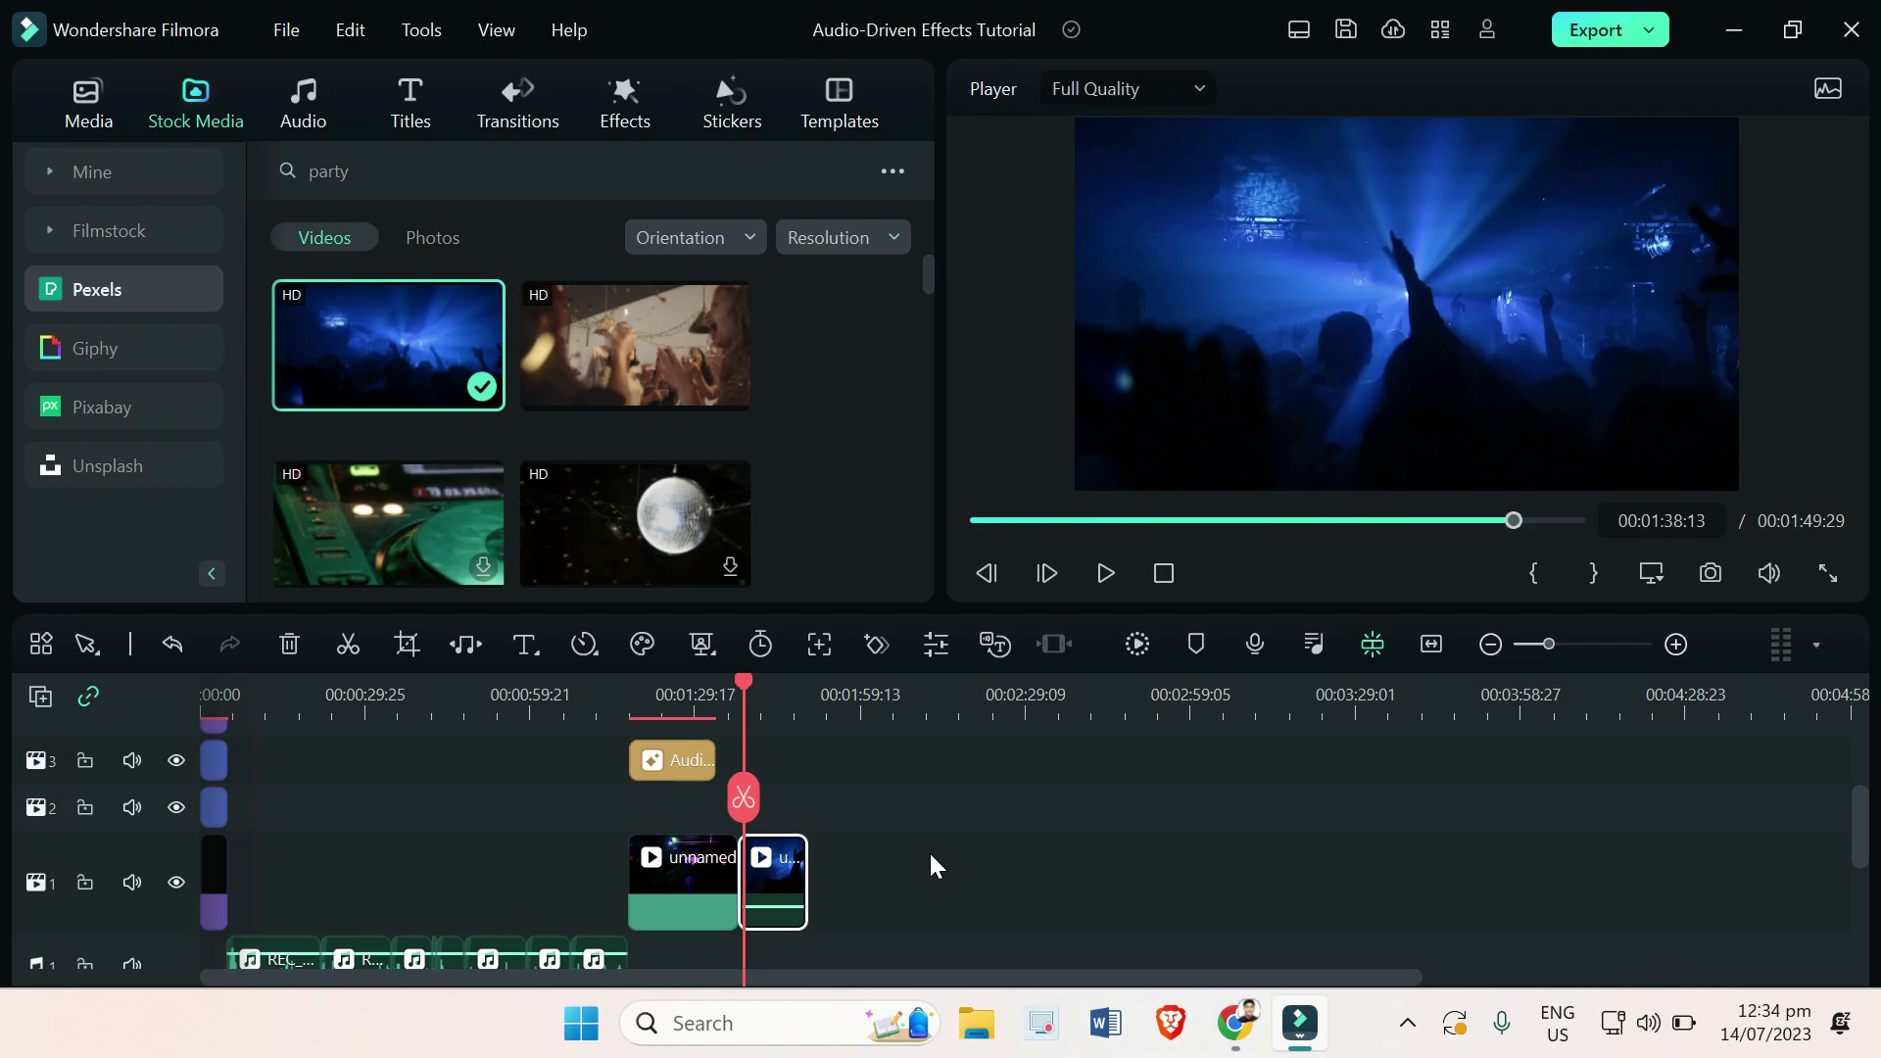
scroll(931, 867, down, 4)
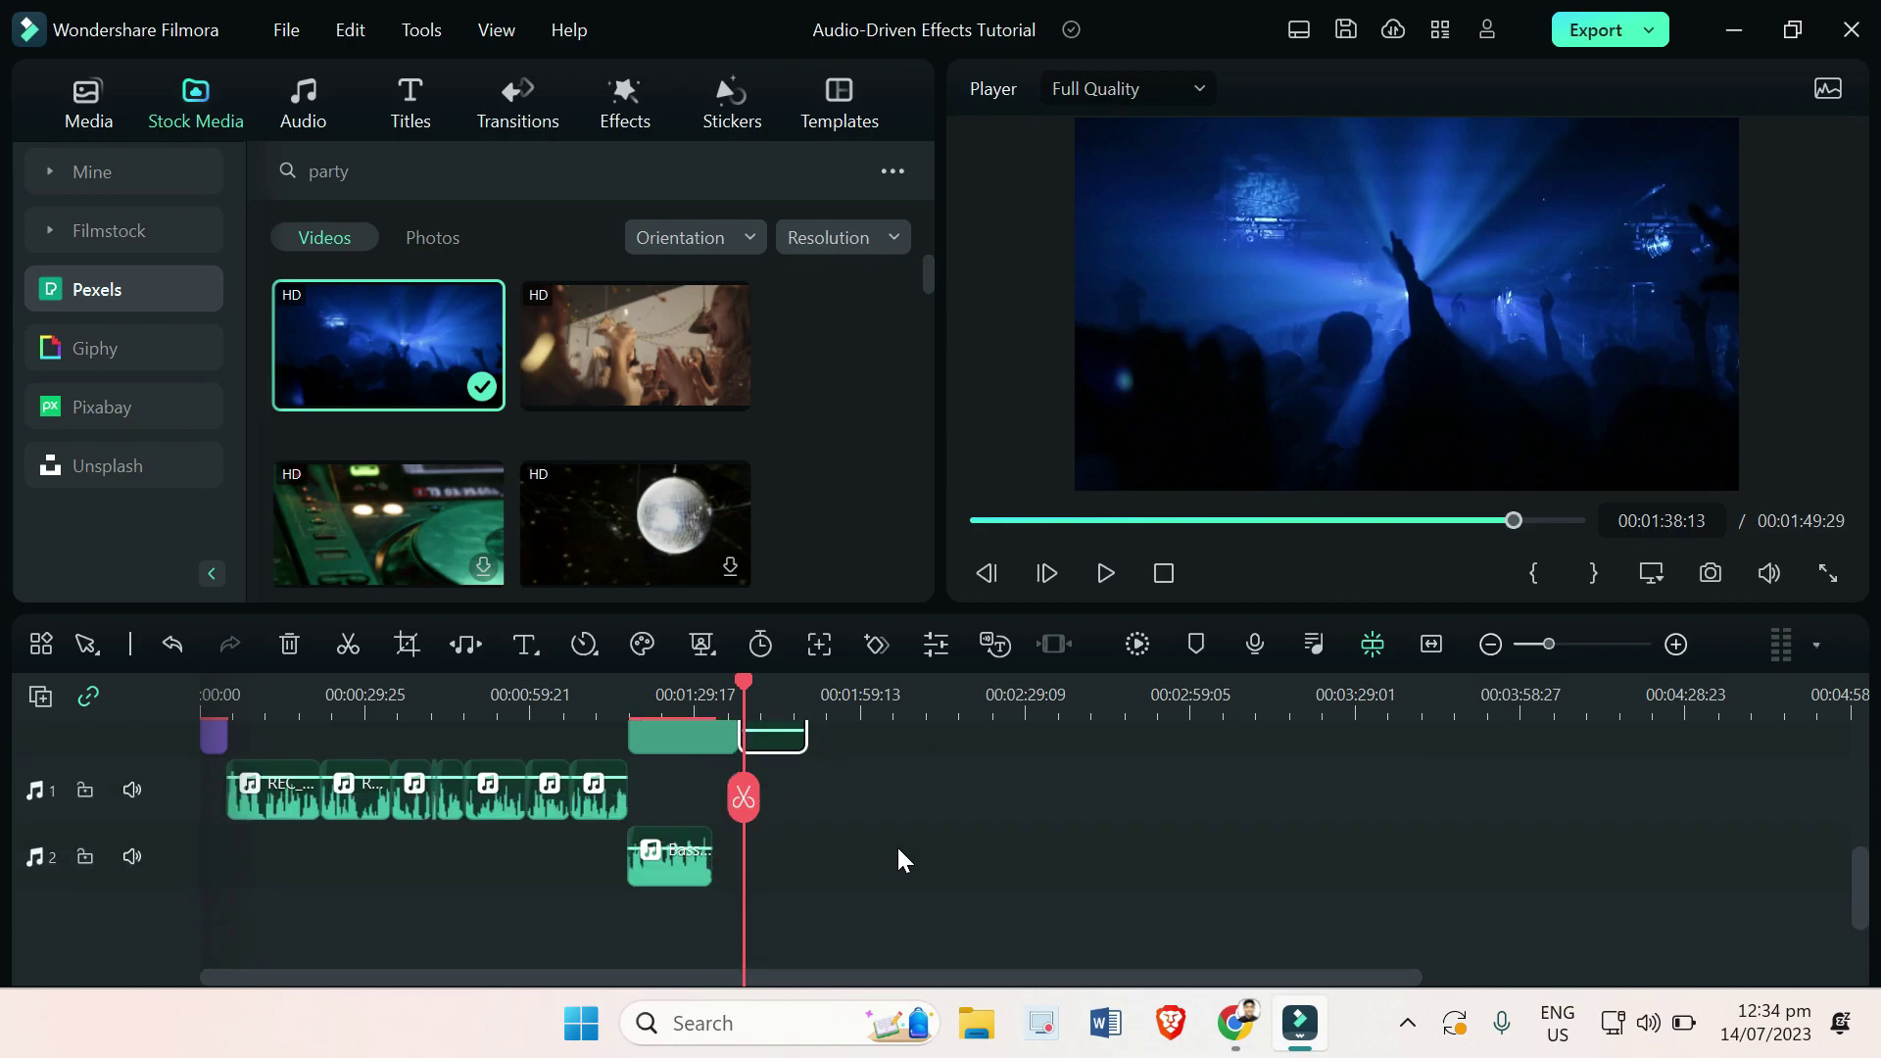
- Play the party clip from its start to hear the bass drop, then pause
click(648, 686)
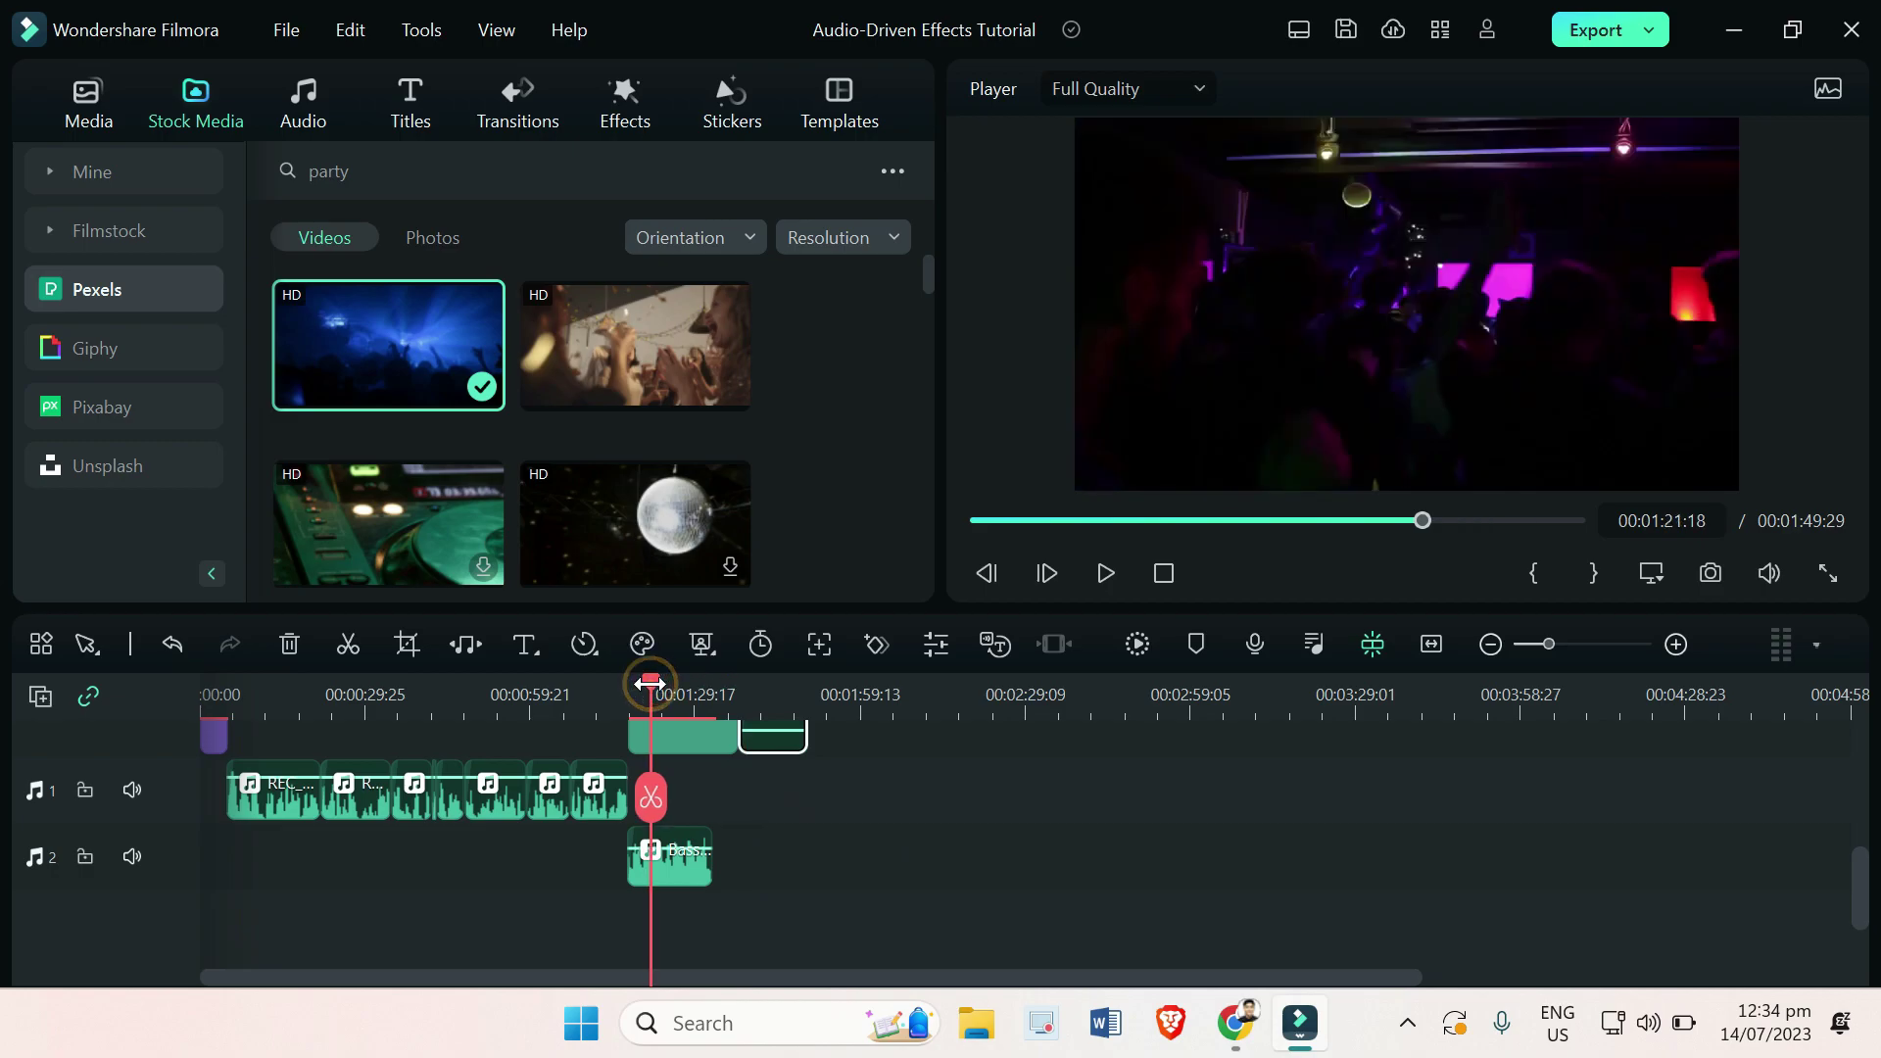
click(634, 695)
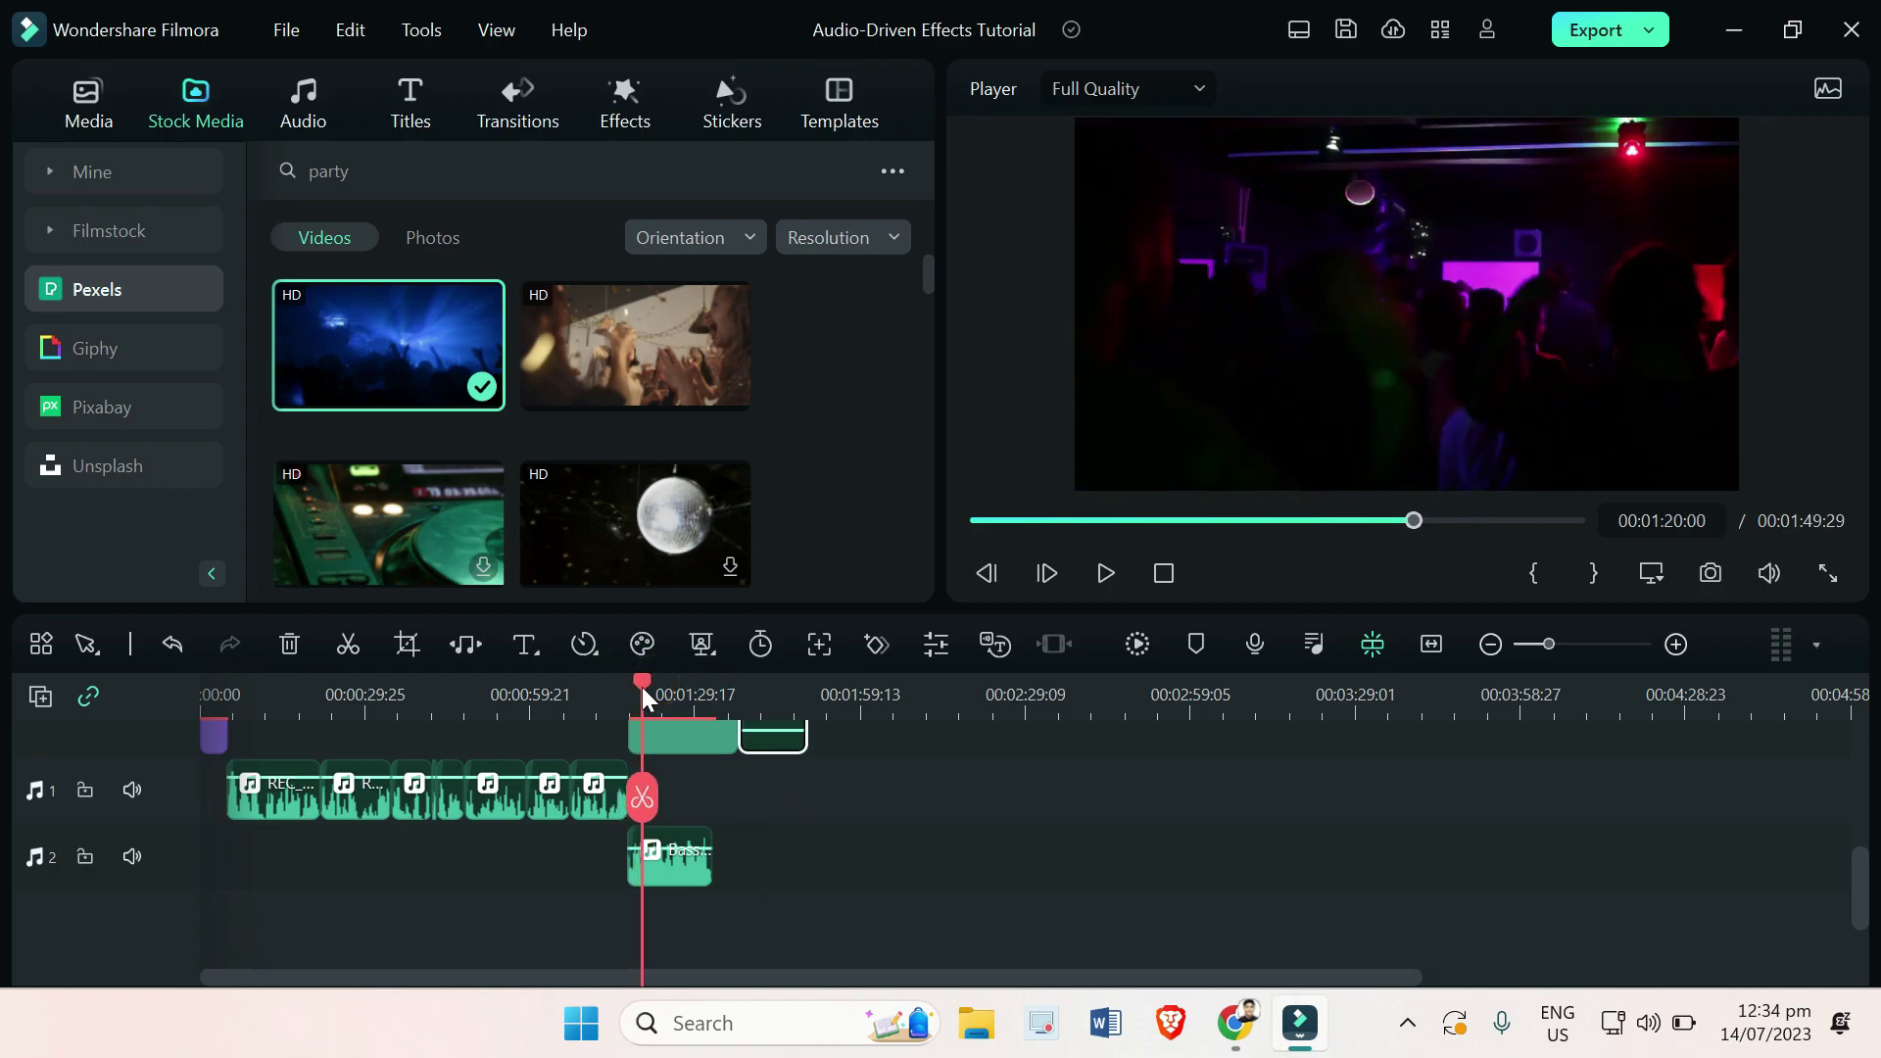
click(629, 698)
key(space)
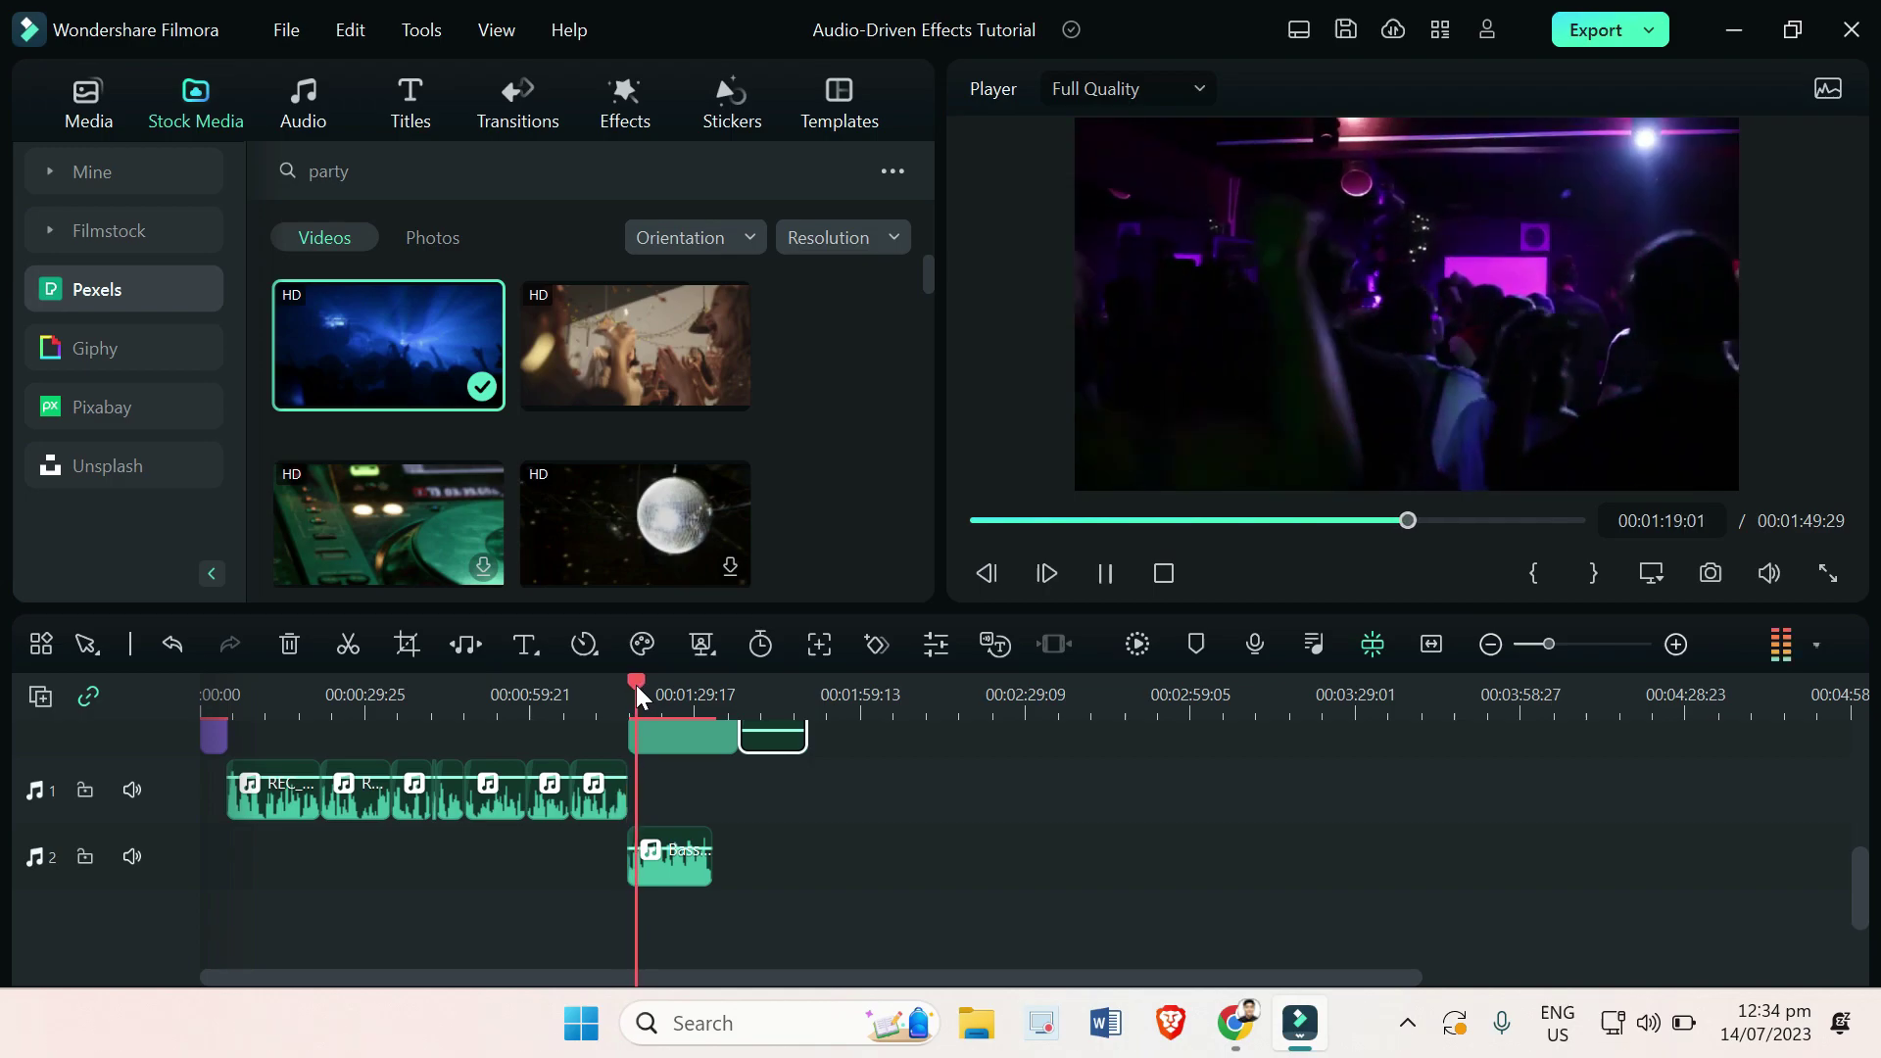
key(space)
scroll(737, 911, up, 1)
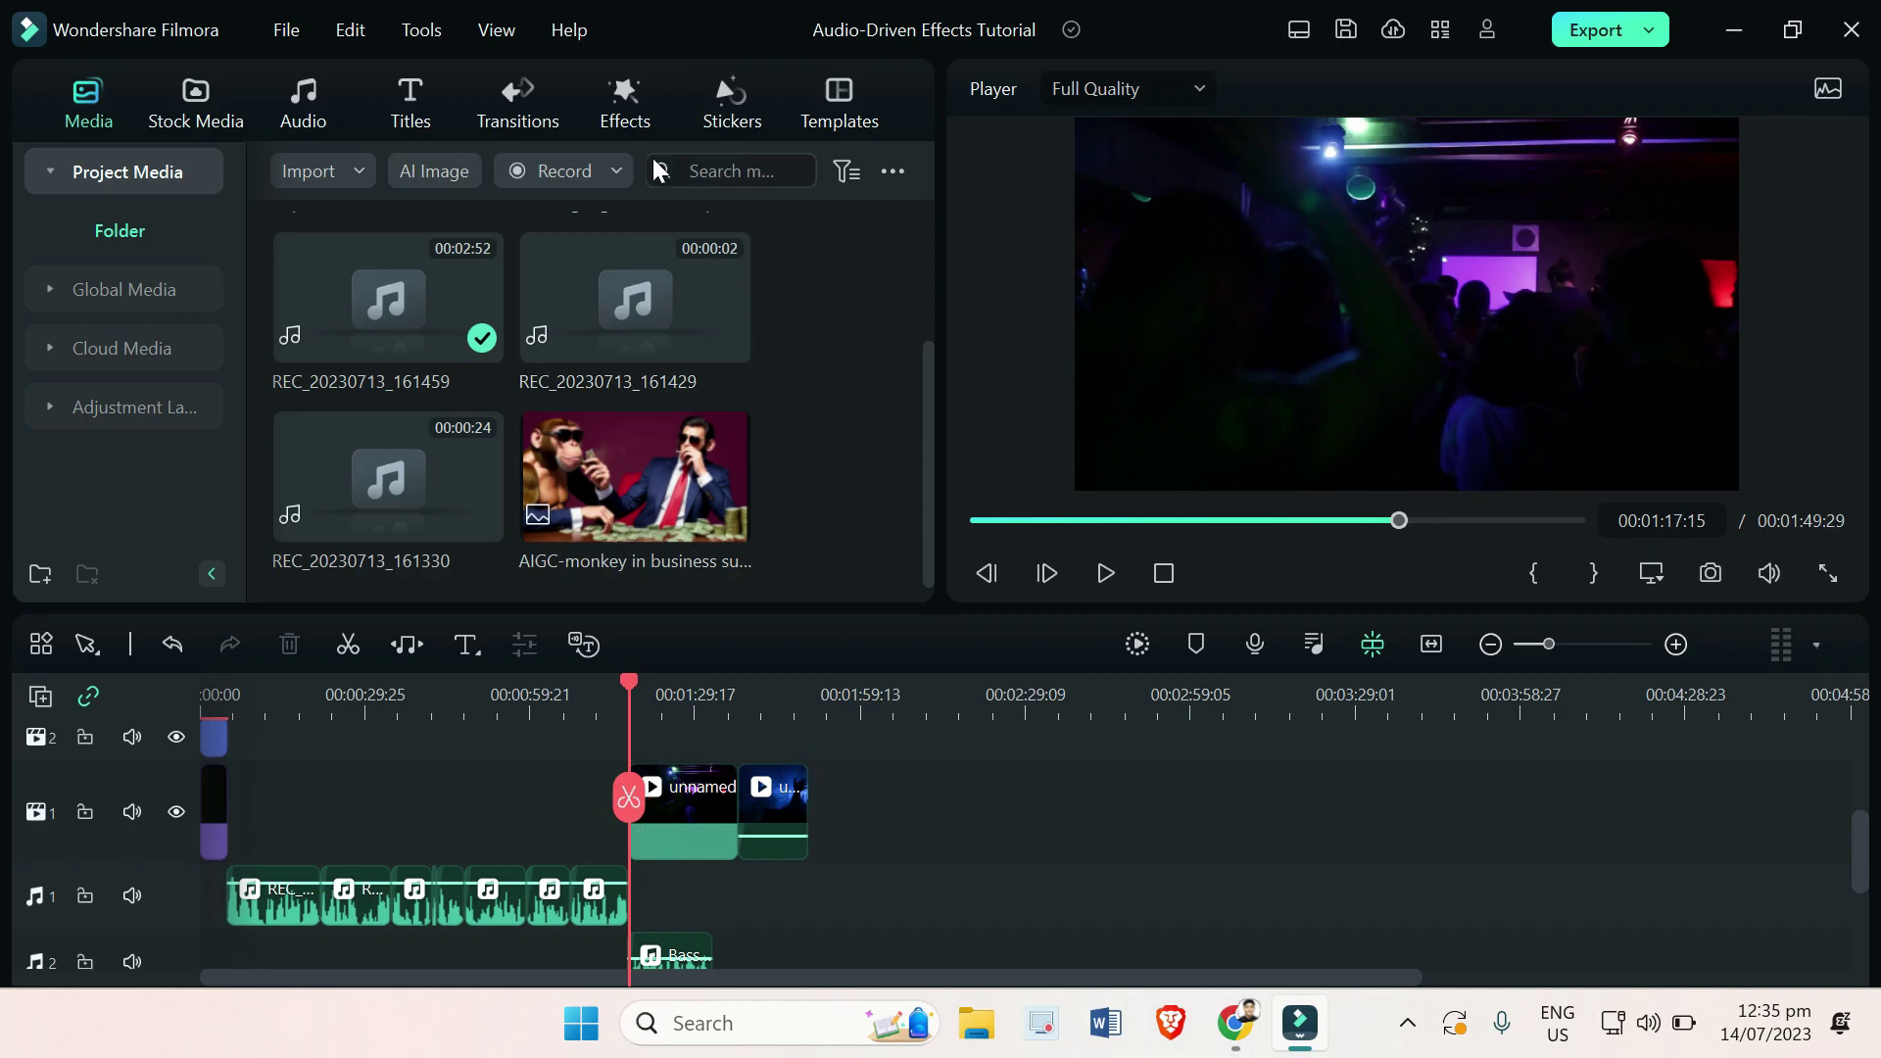
- Show the Audio-Driven category in the Effects library
click(637, 116)
scroll(105, 294, down, 3)
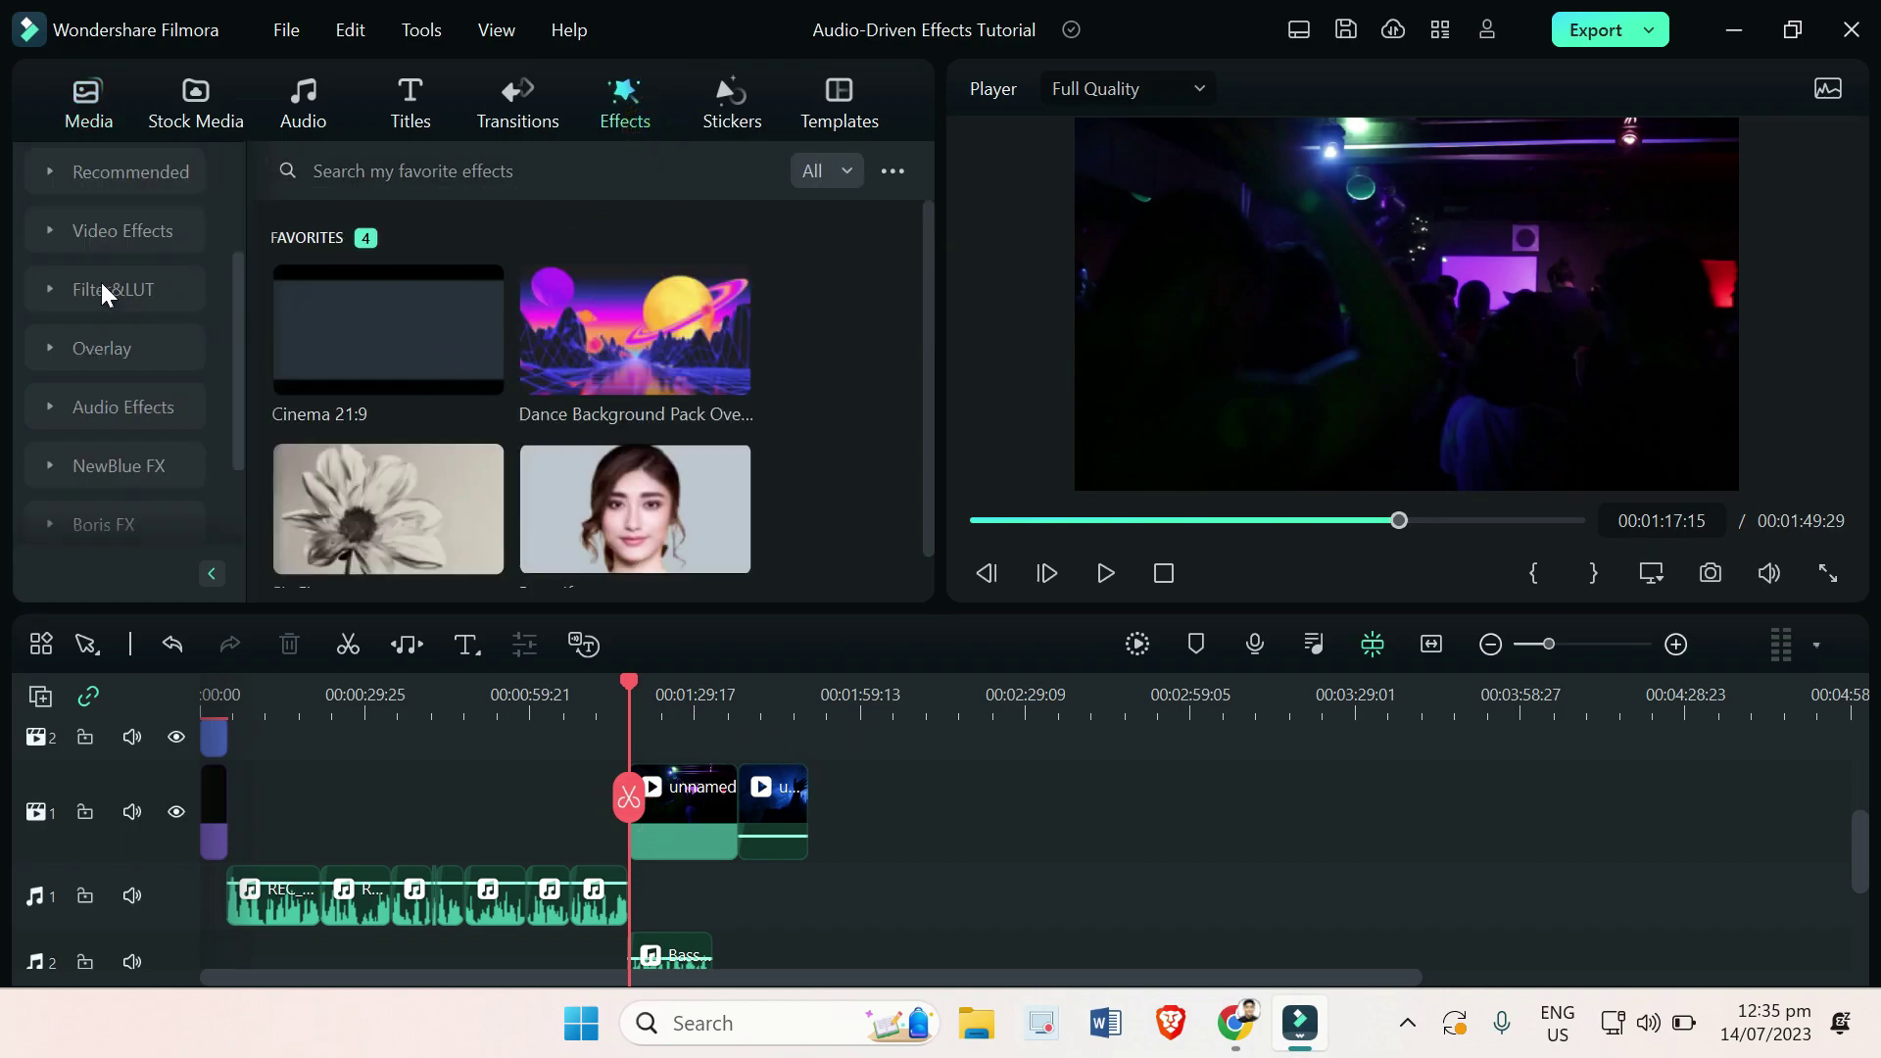
click(115, 409)
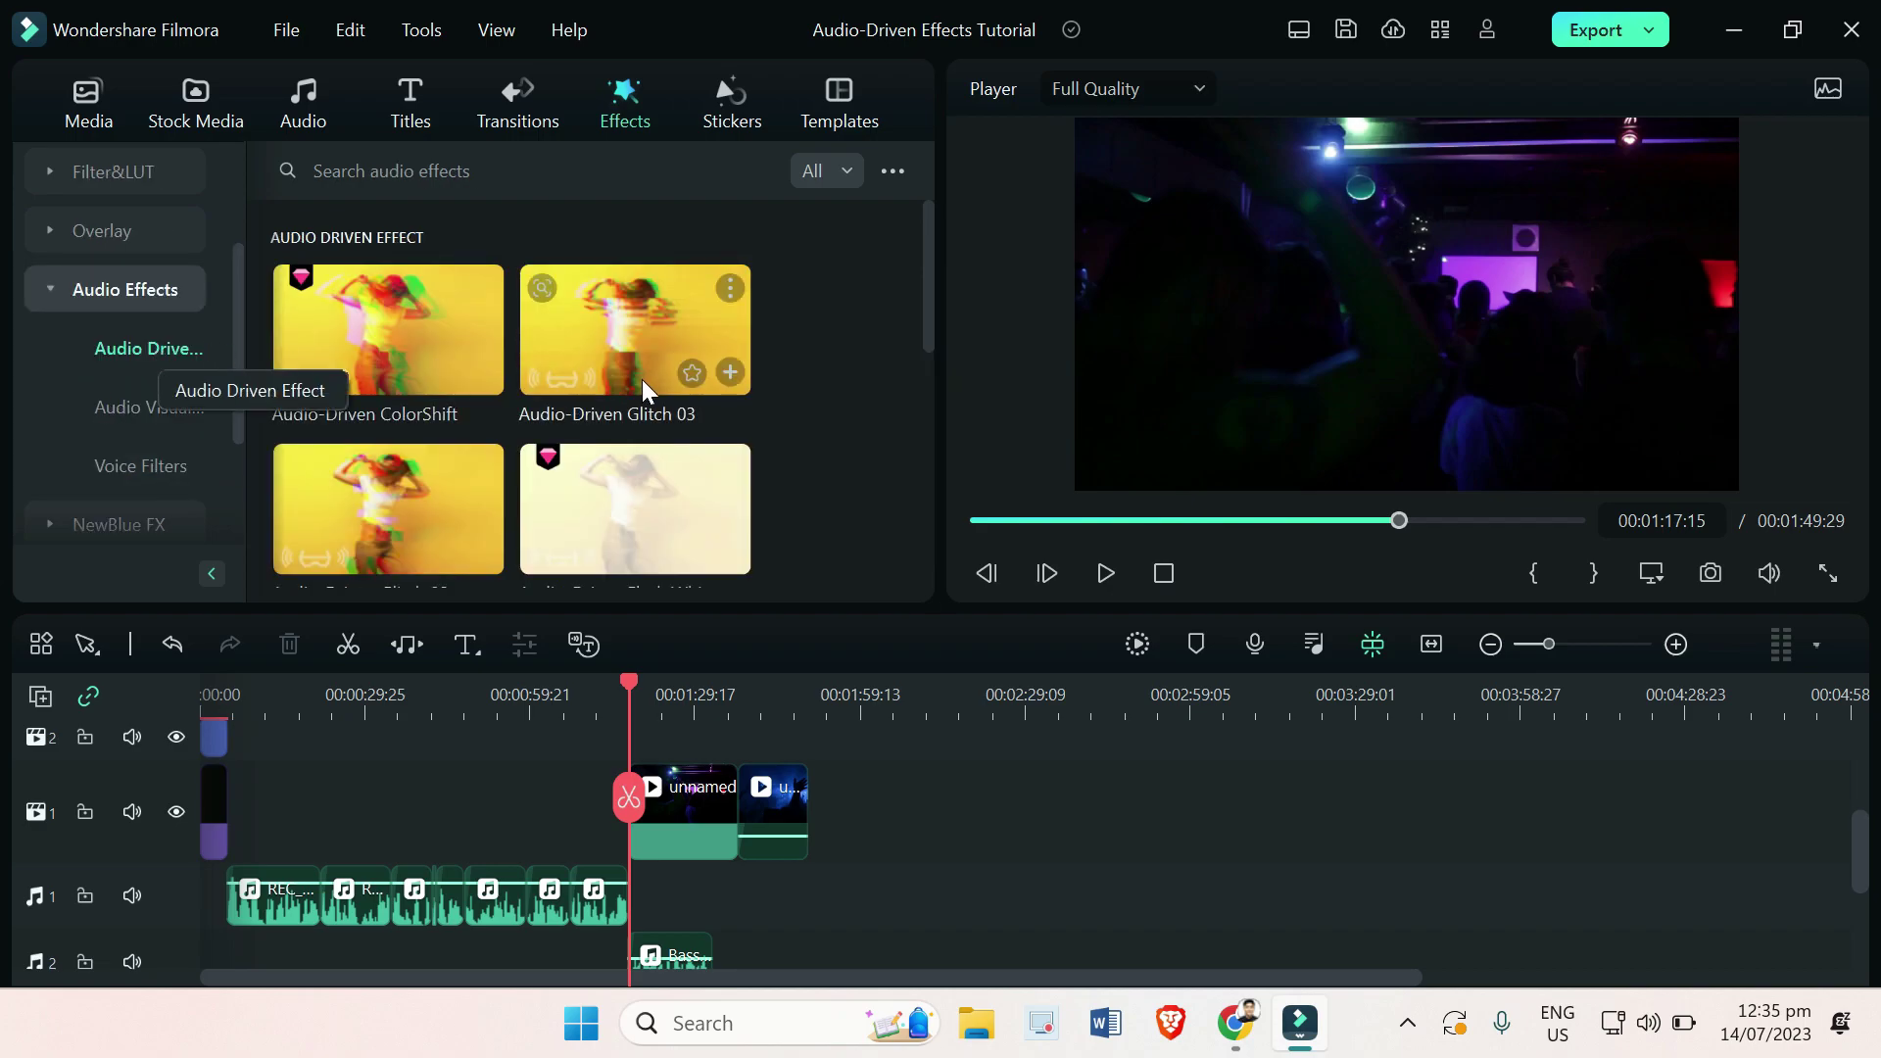
- Scroll the Audio-Driven effects grid until the Audio-Driven Zoom thumbnail is visible
mouse_move(610, 370)
scroll(610, 370, down, 3)
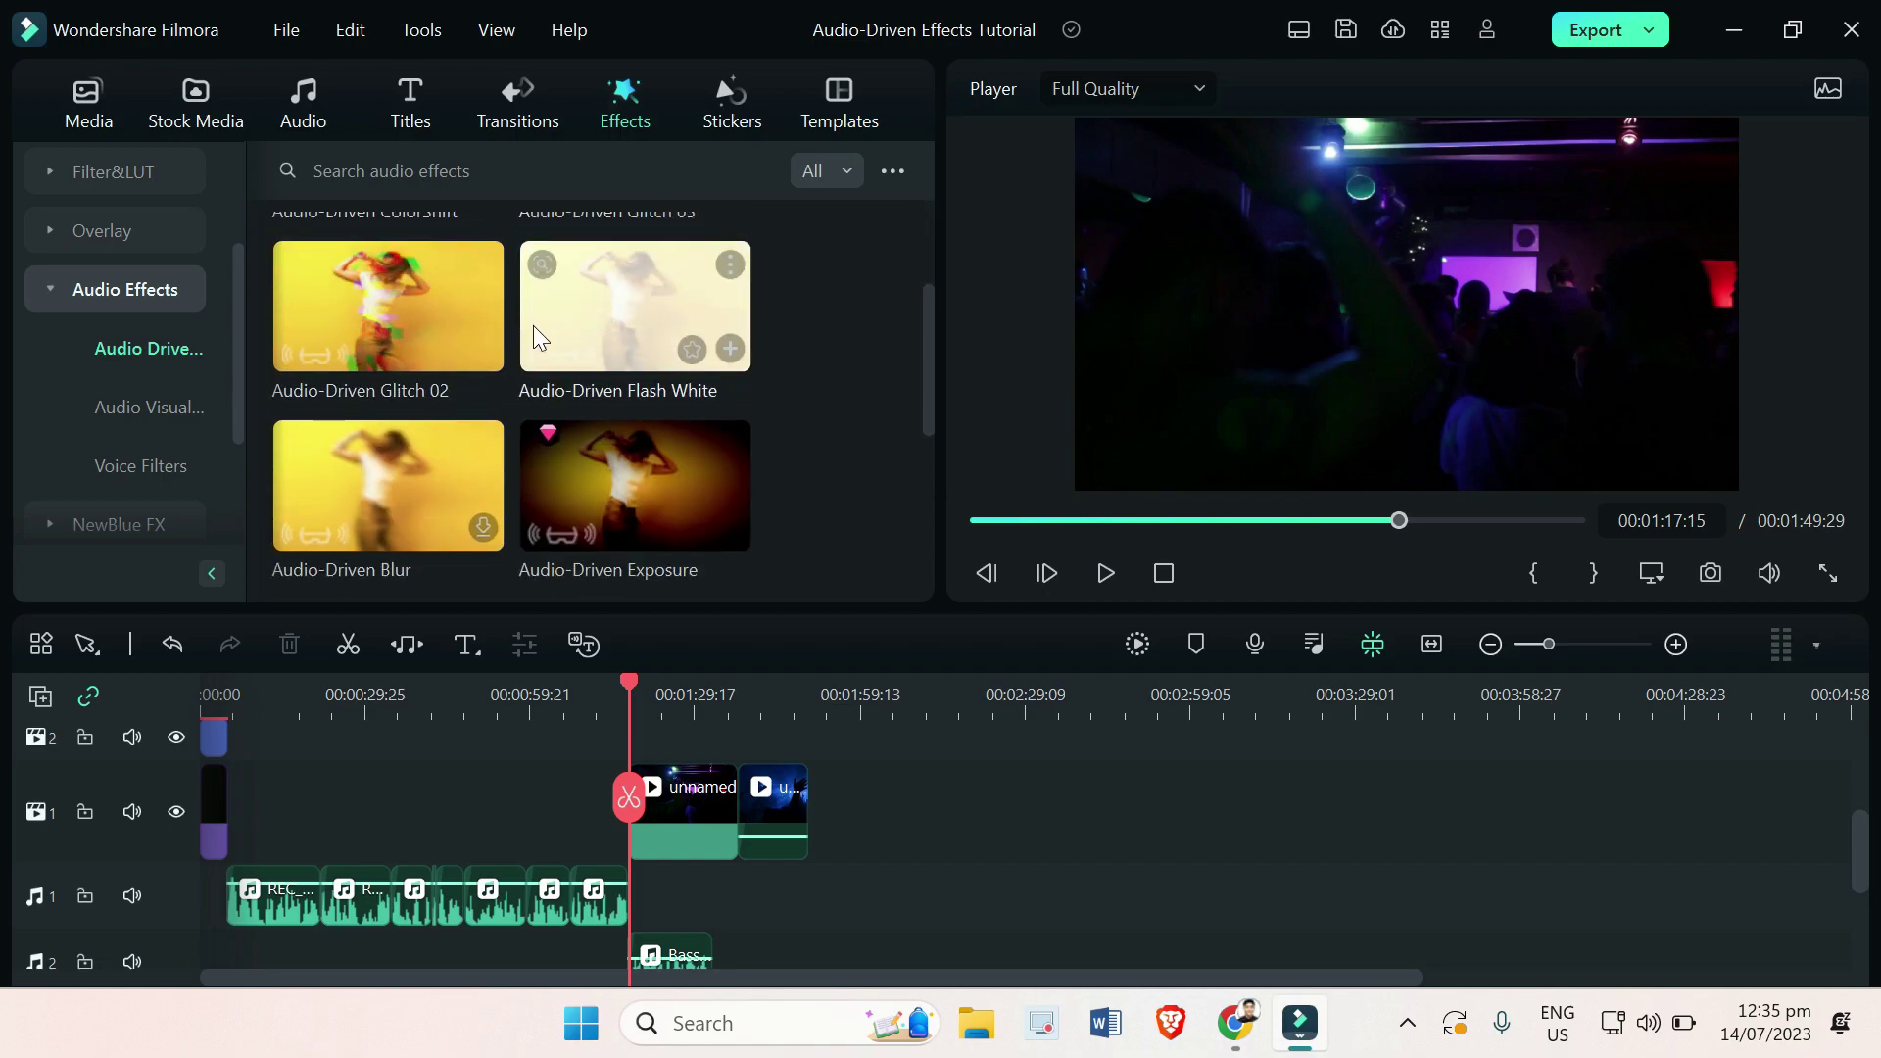
mouse_move(520, 370)
scroll(588, 392, down, 4)
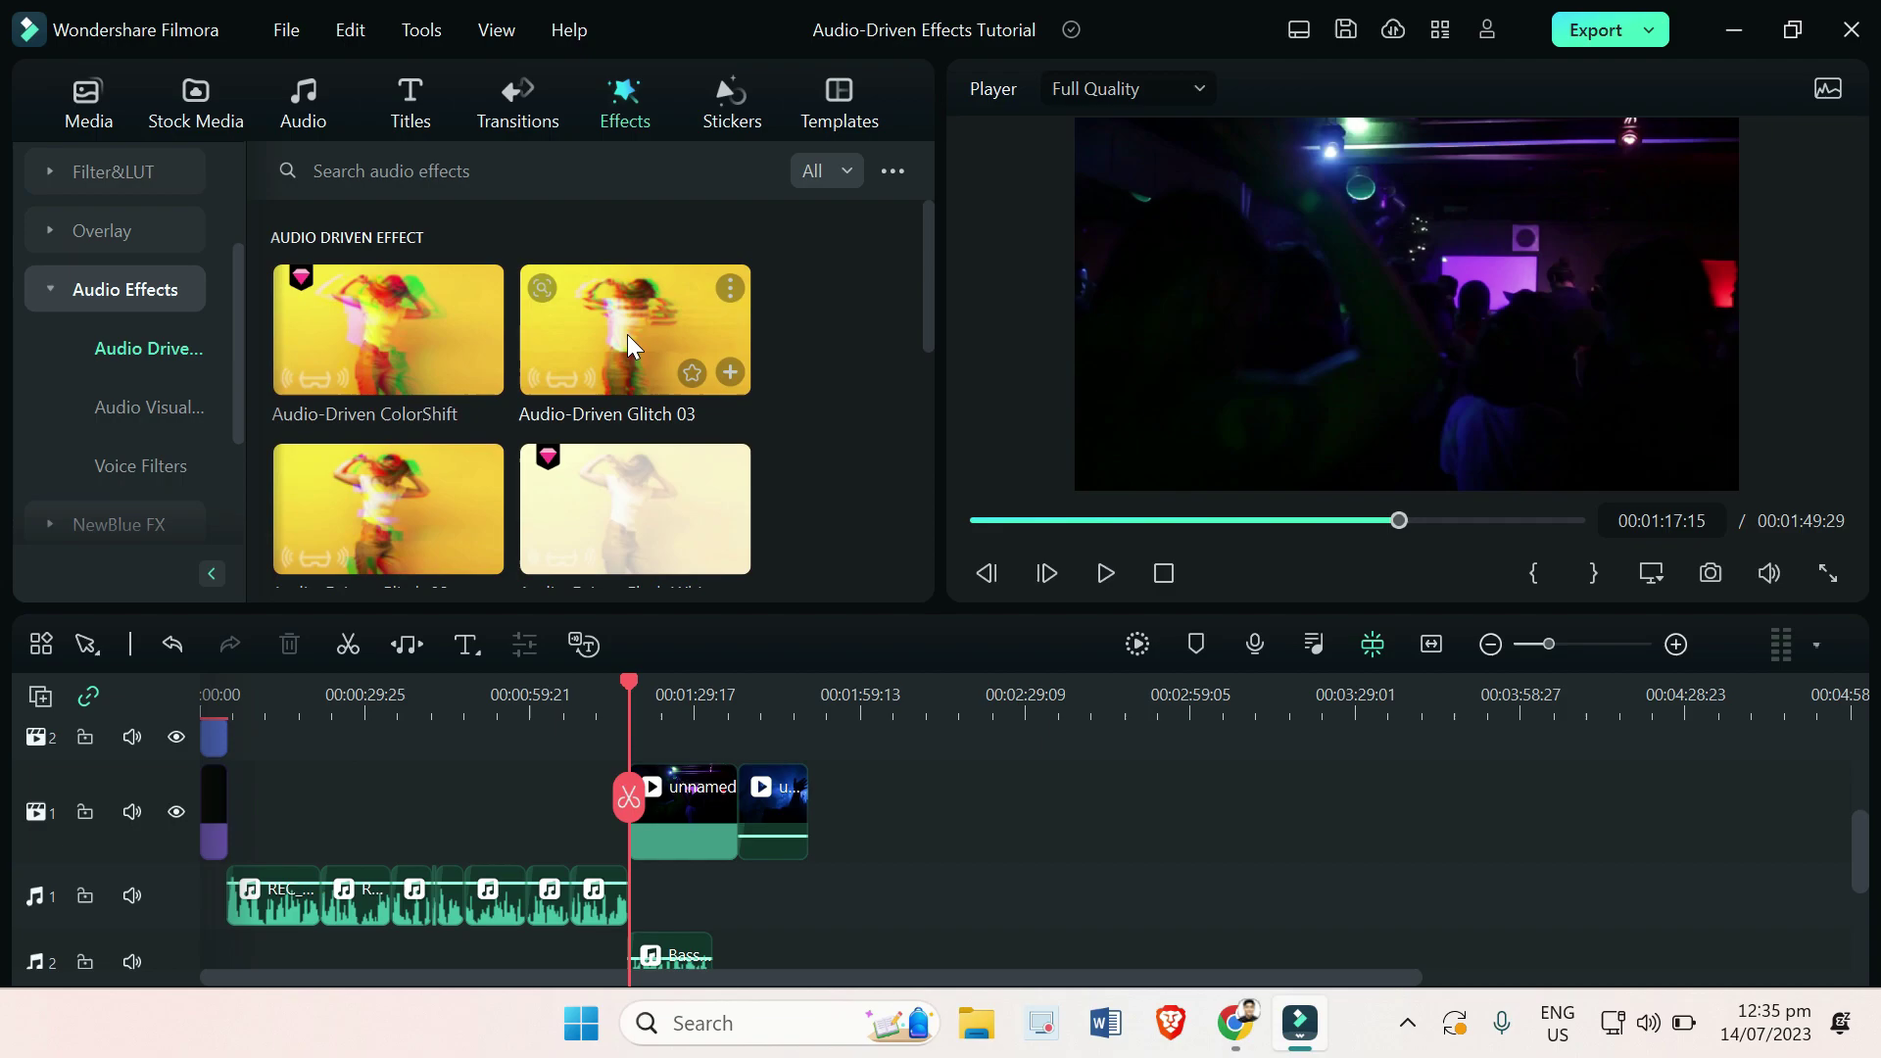
scroll(597, 438, down, 2)
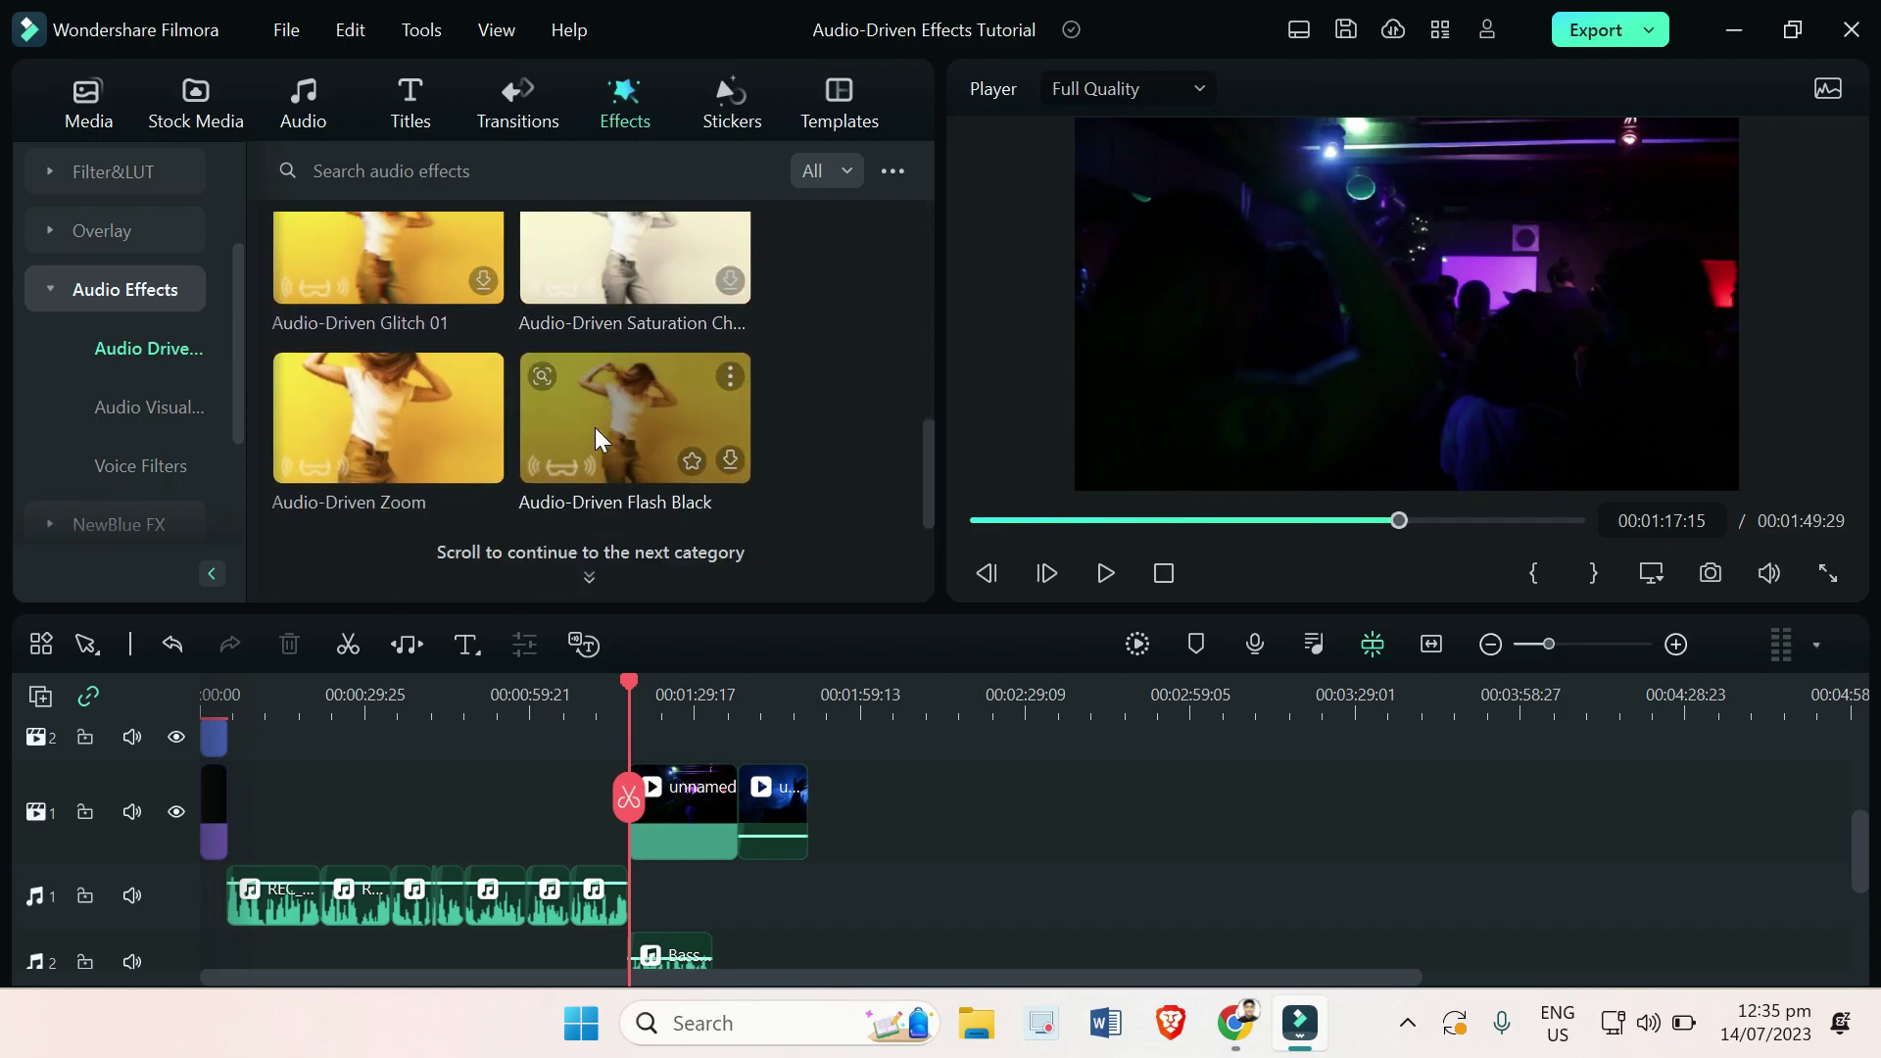
scroll(608, 451, up, 6)
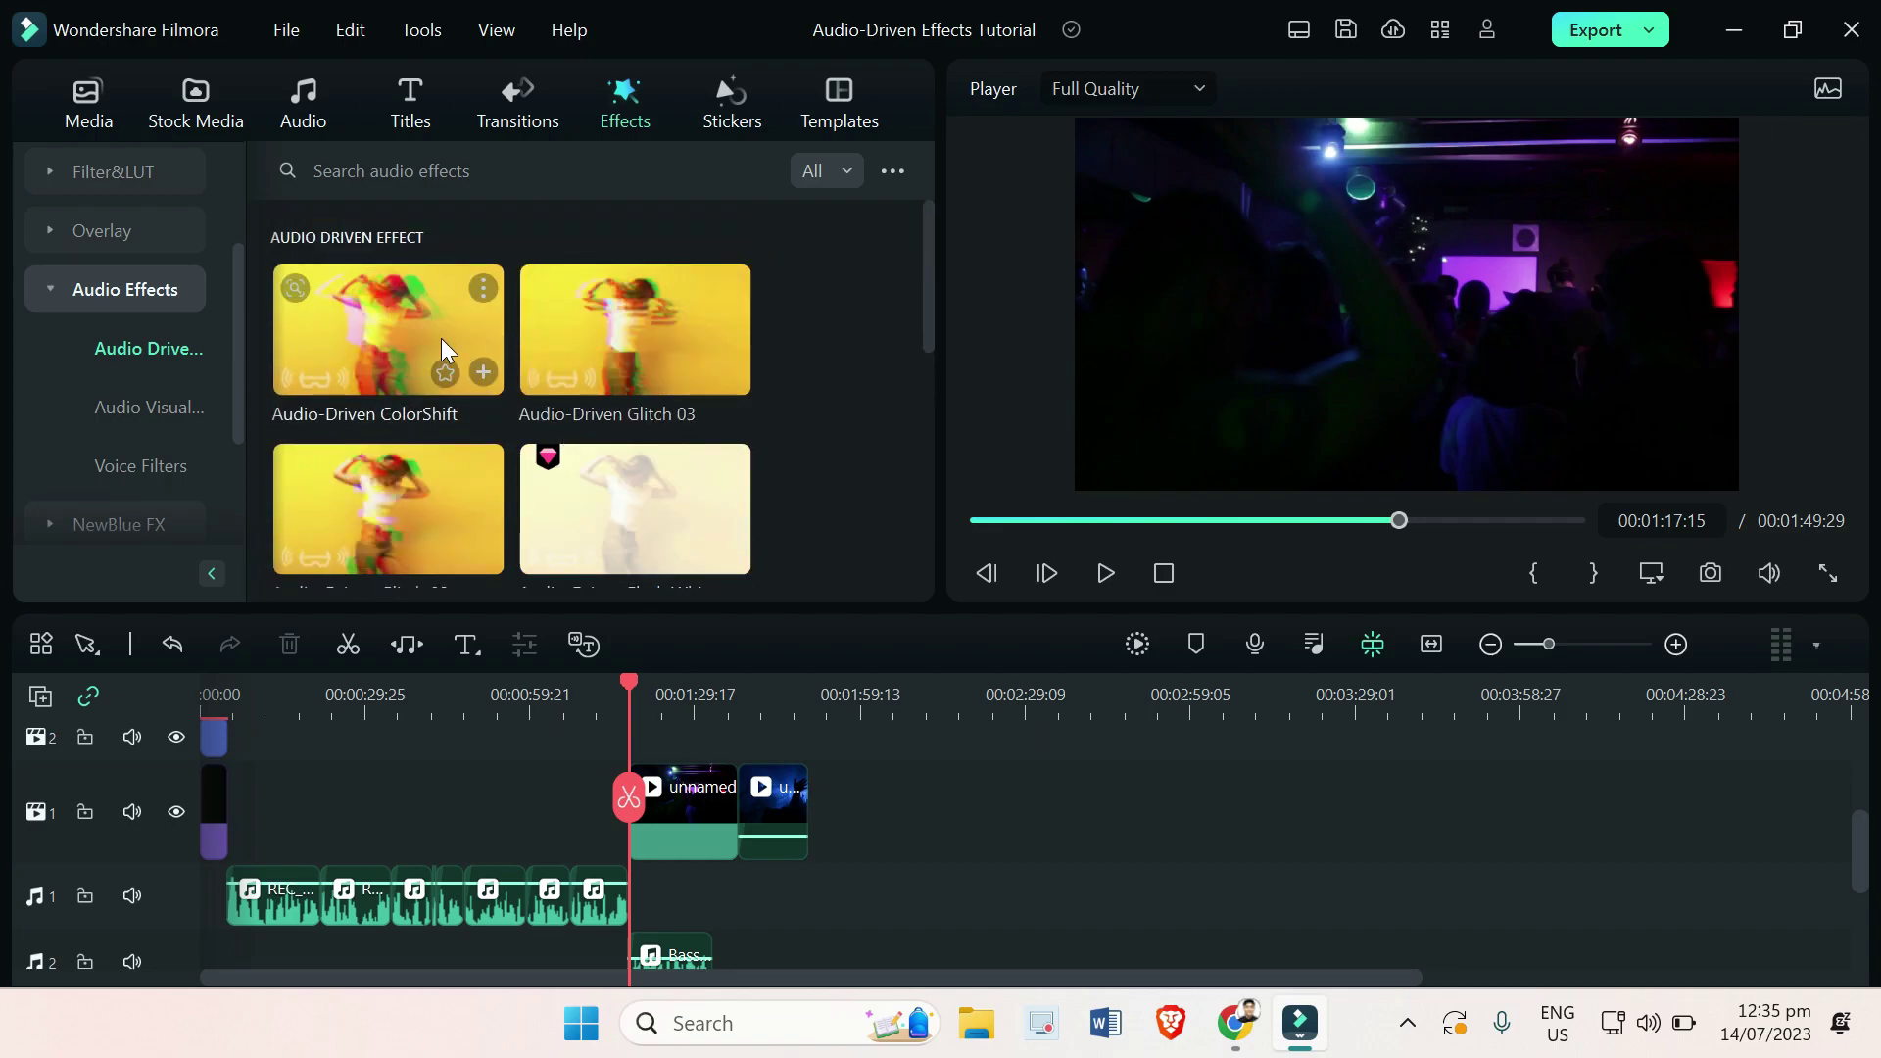
mouse_move(642, 331)
scroll(642, 331, down, 2)
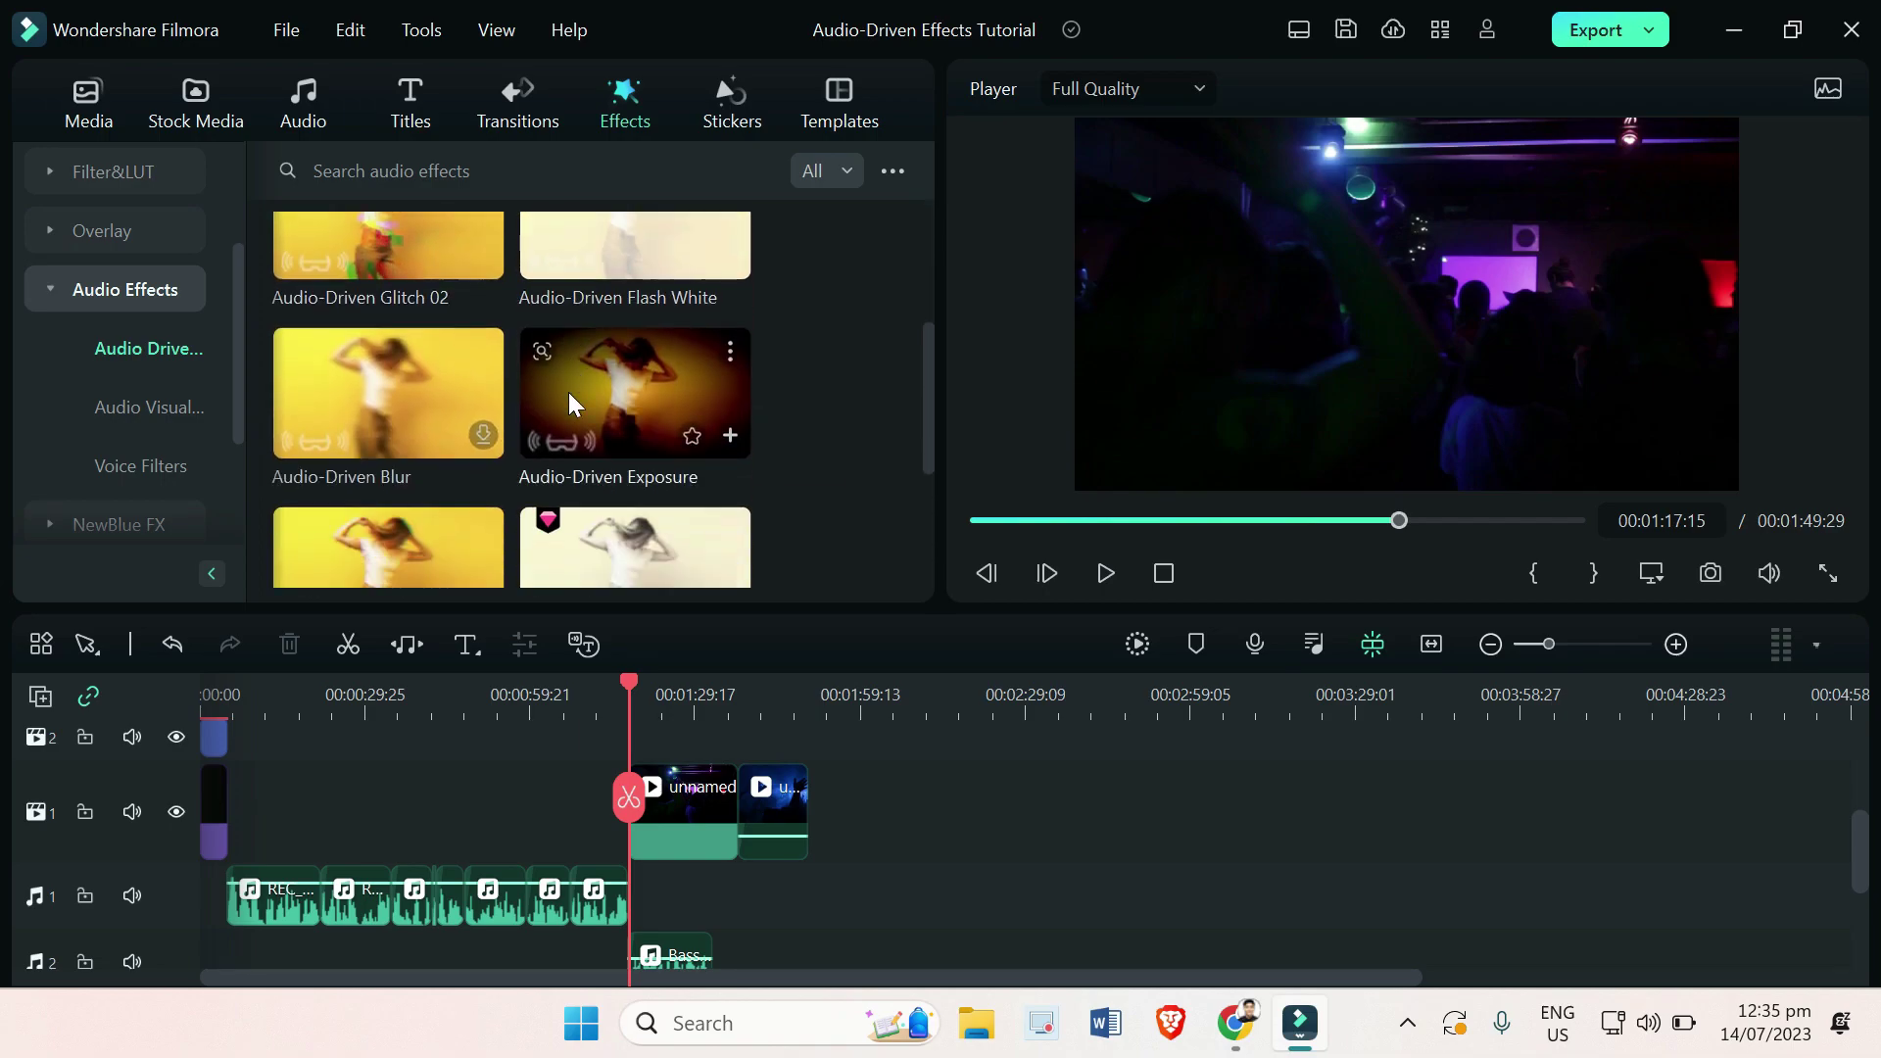
scroll(431, 323, down, 2)
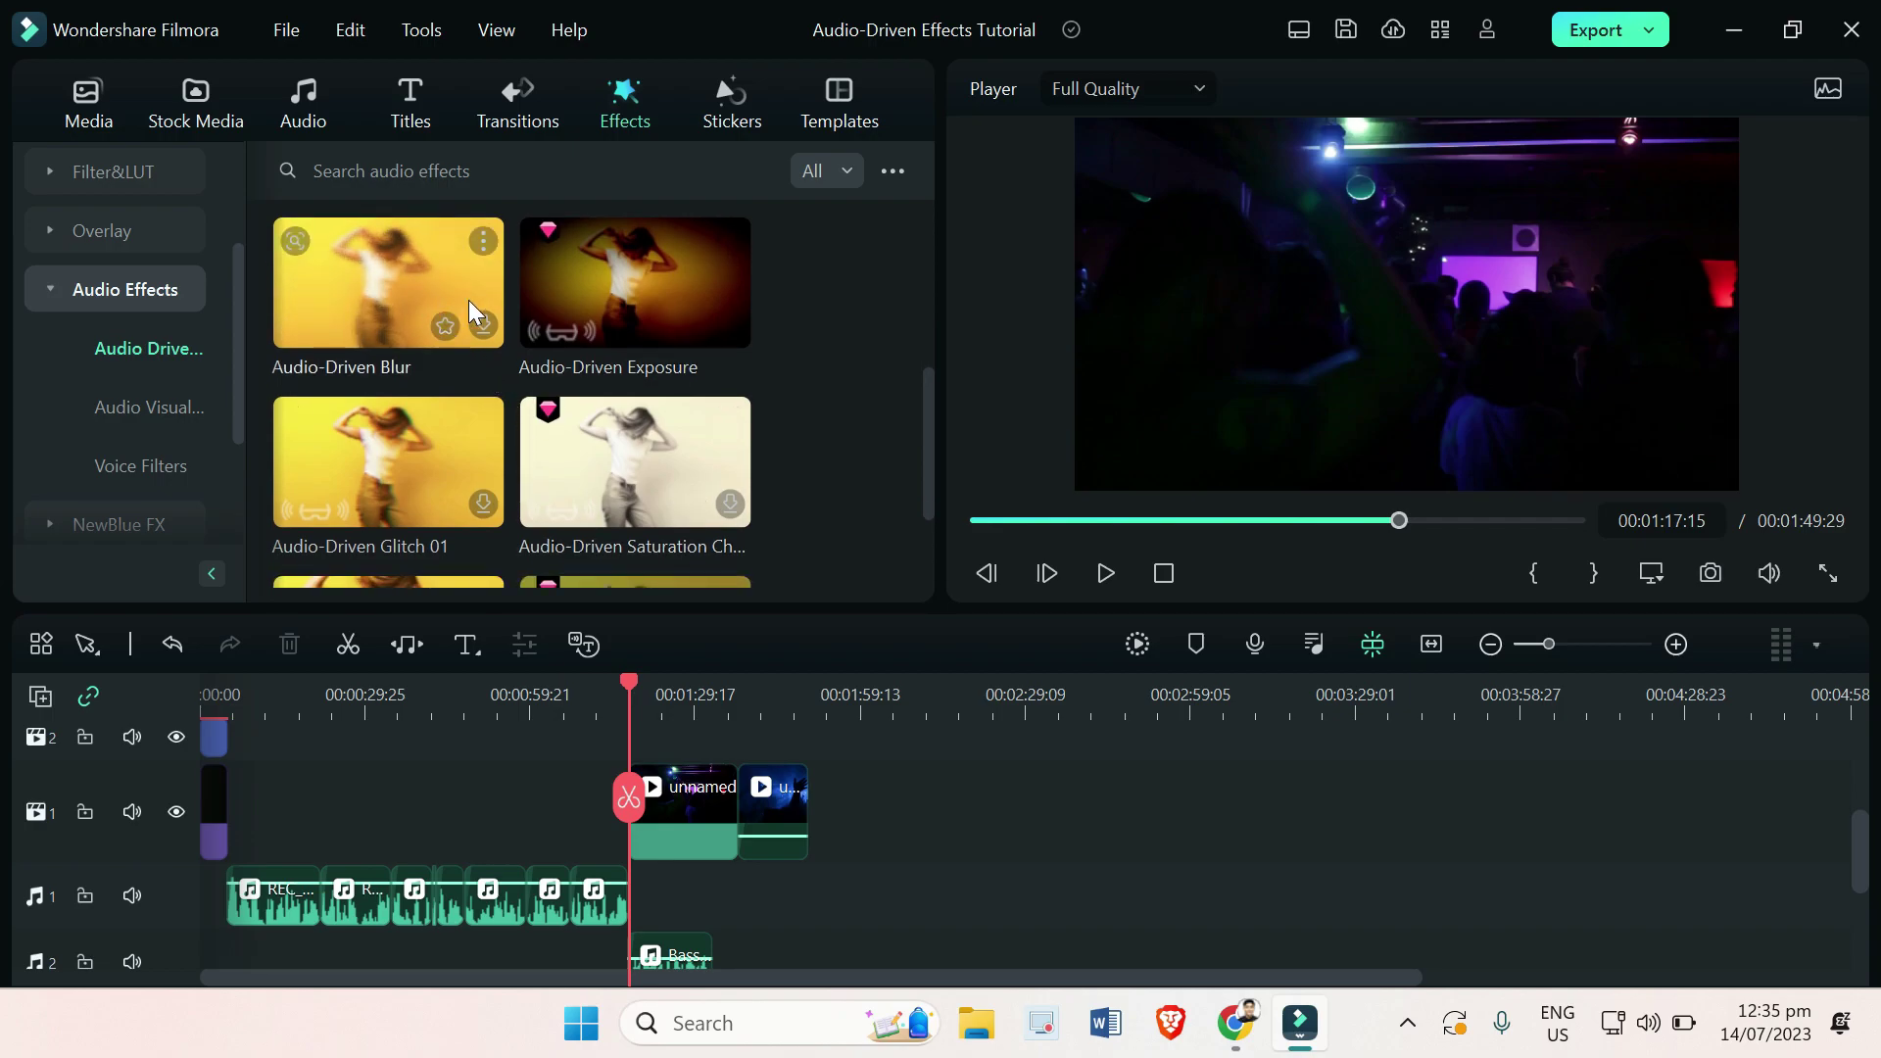
mouse_move(632, 282)
mouse_move(471, 486)
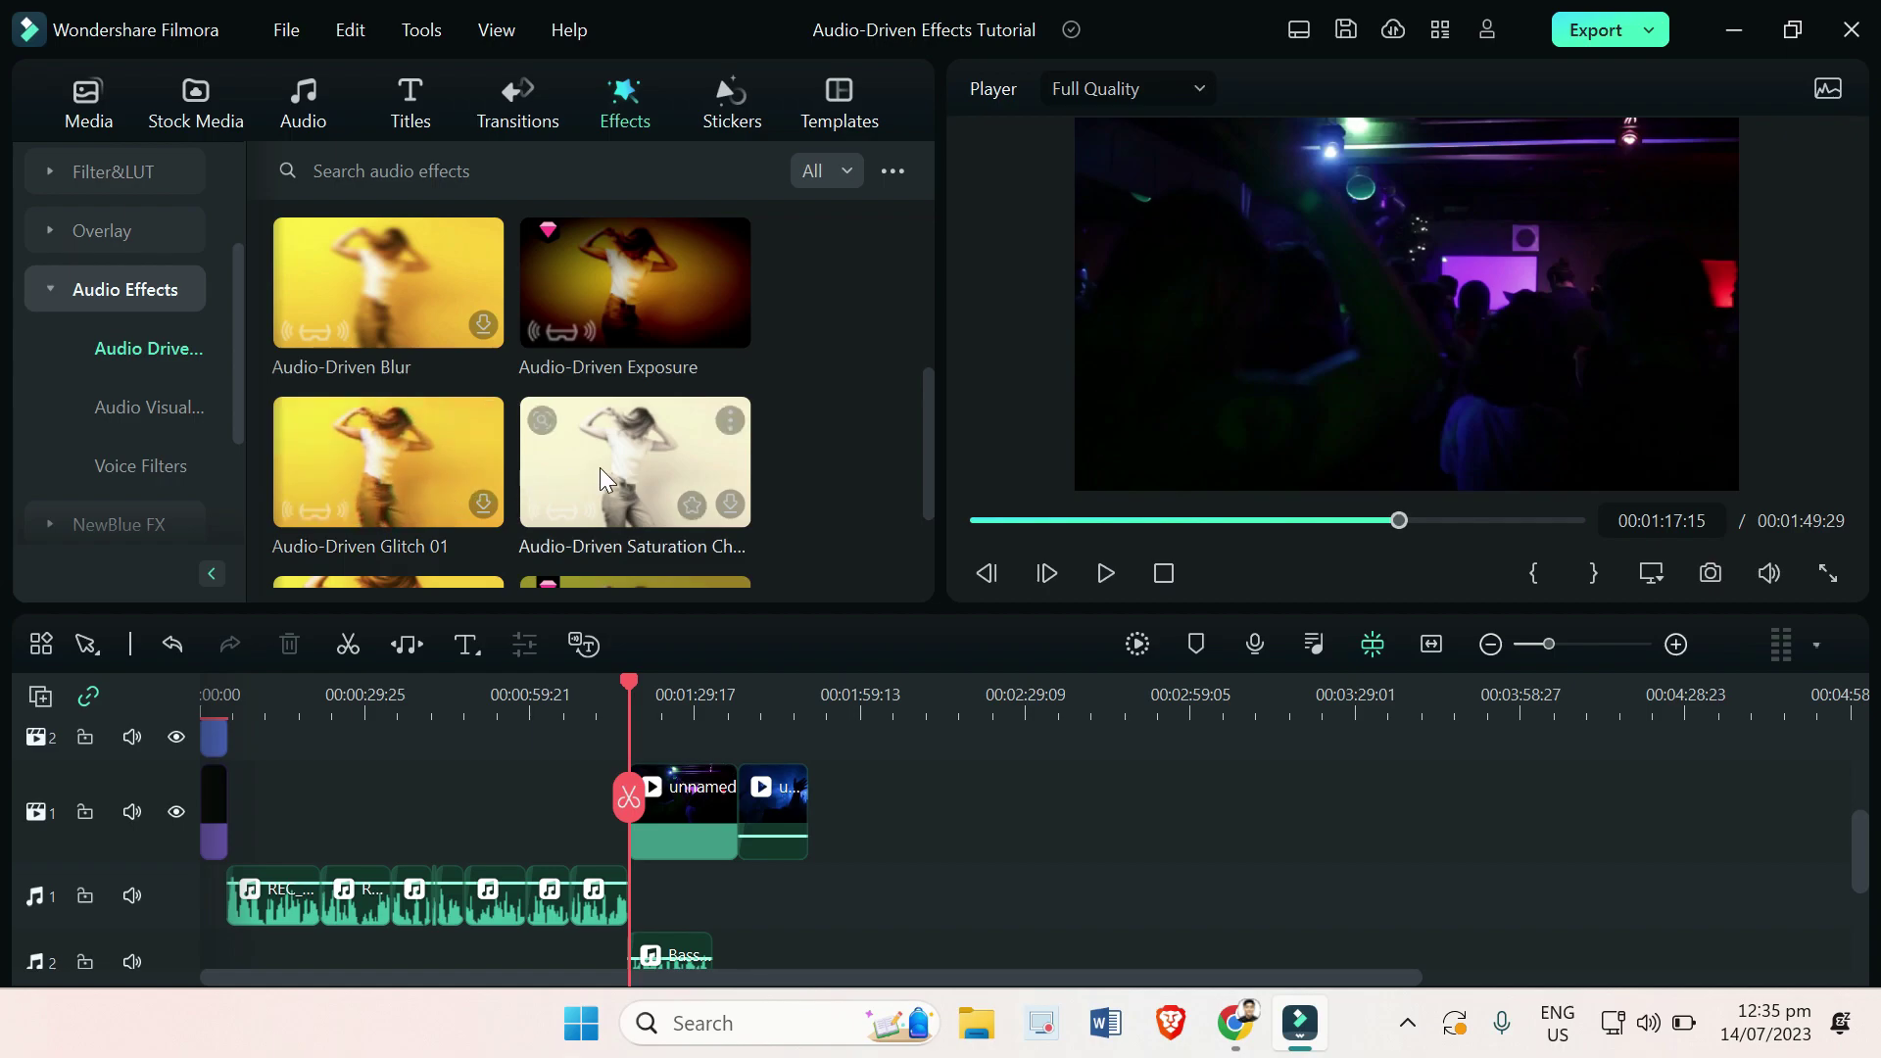
scroll(472, 486, down, 2)
mouse_move(409, 455)
scroll(410, 456, down, 1)
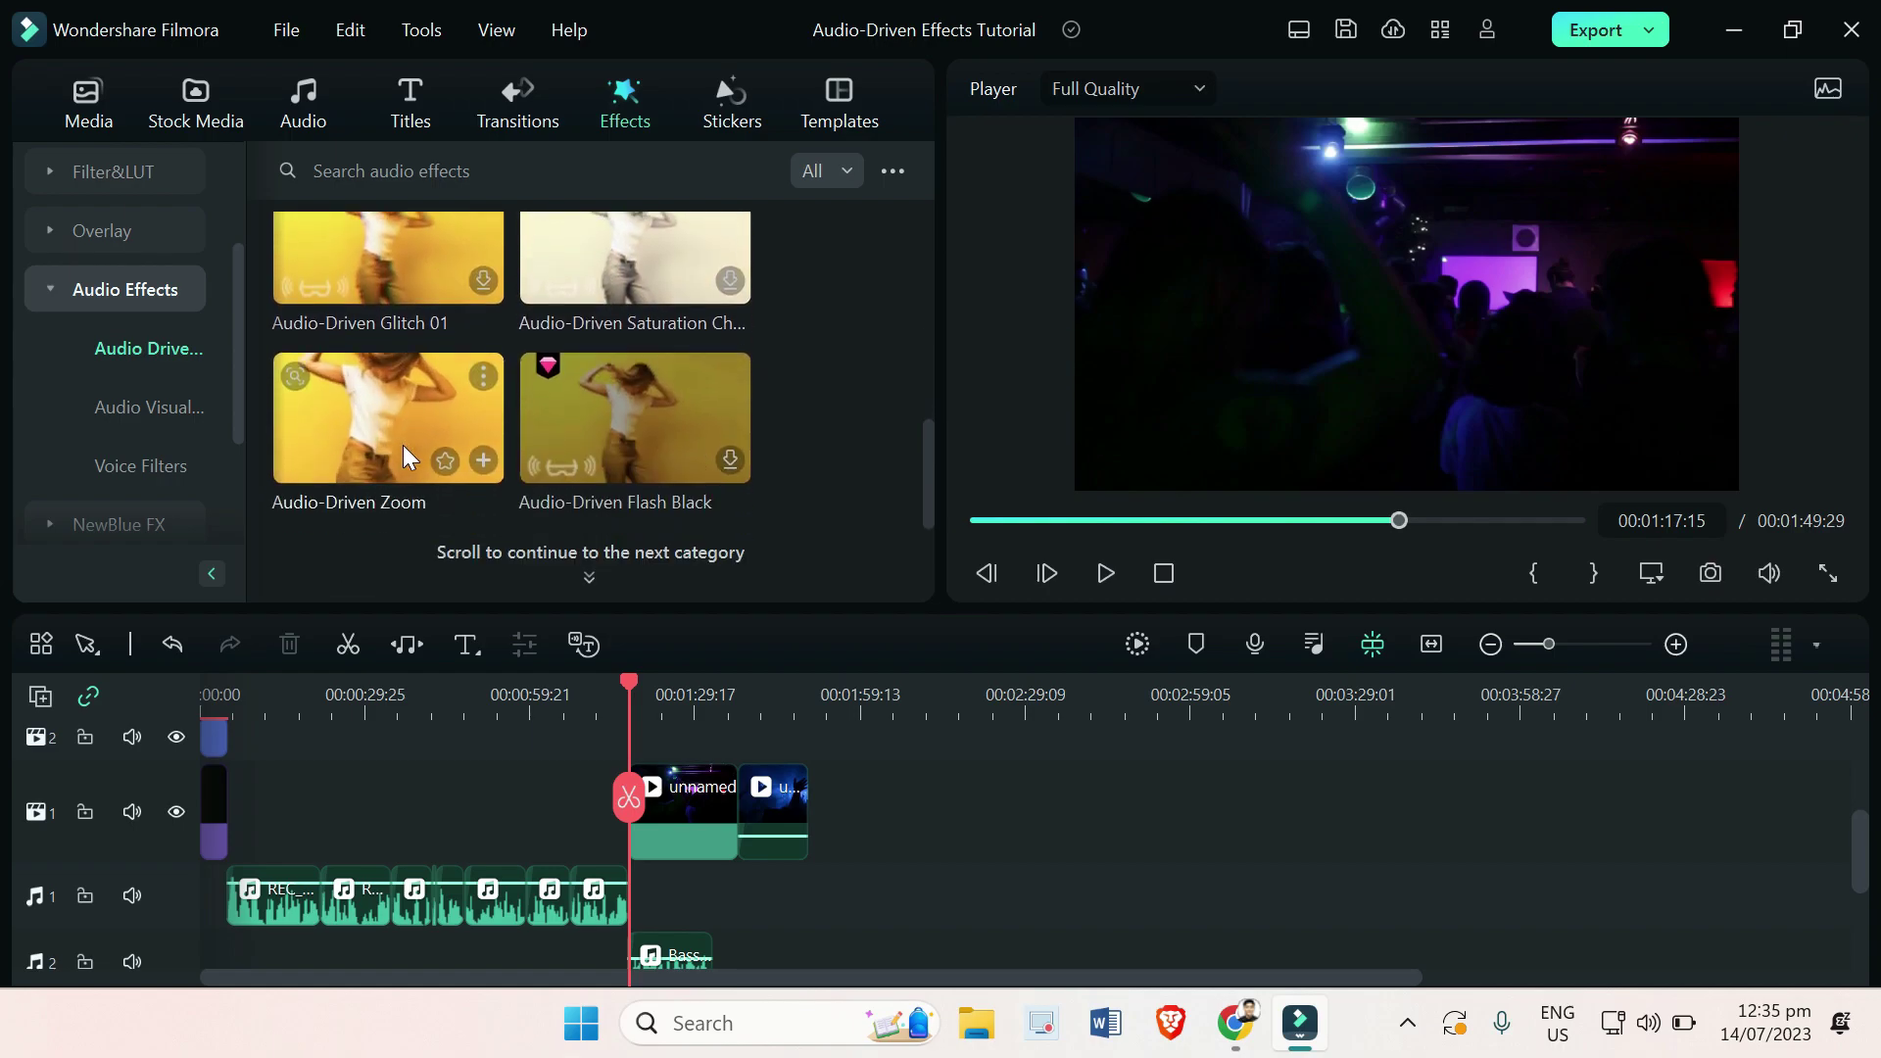
mouse_move(600, 417)
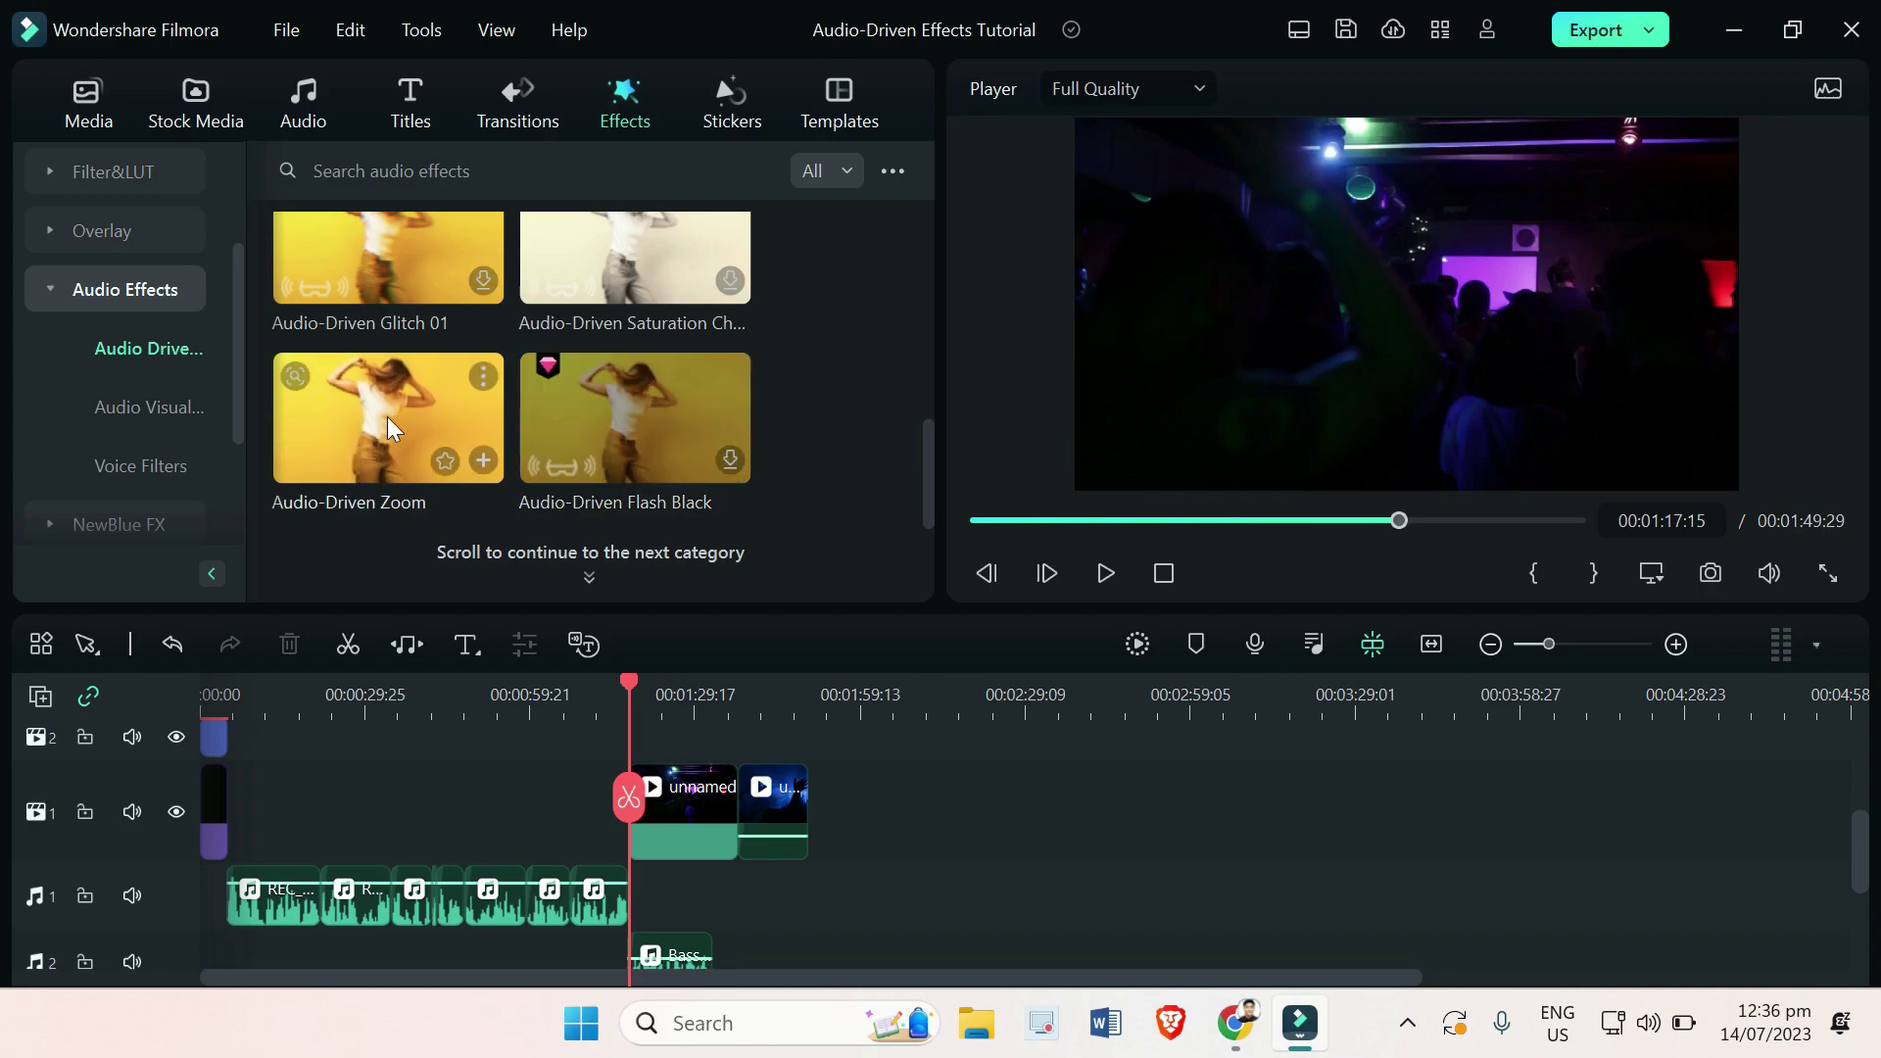
- Drop Audio-Driven Zoom onto track 2 and lengthen its effect clip
drag(399, 416, 737, 819)
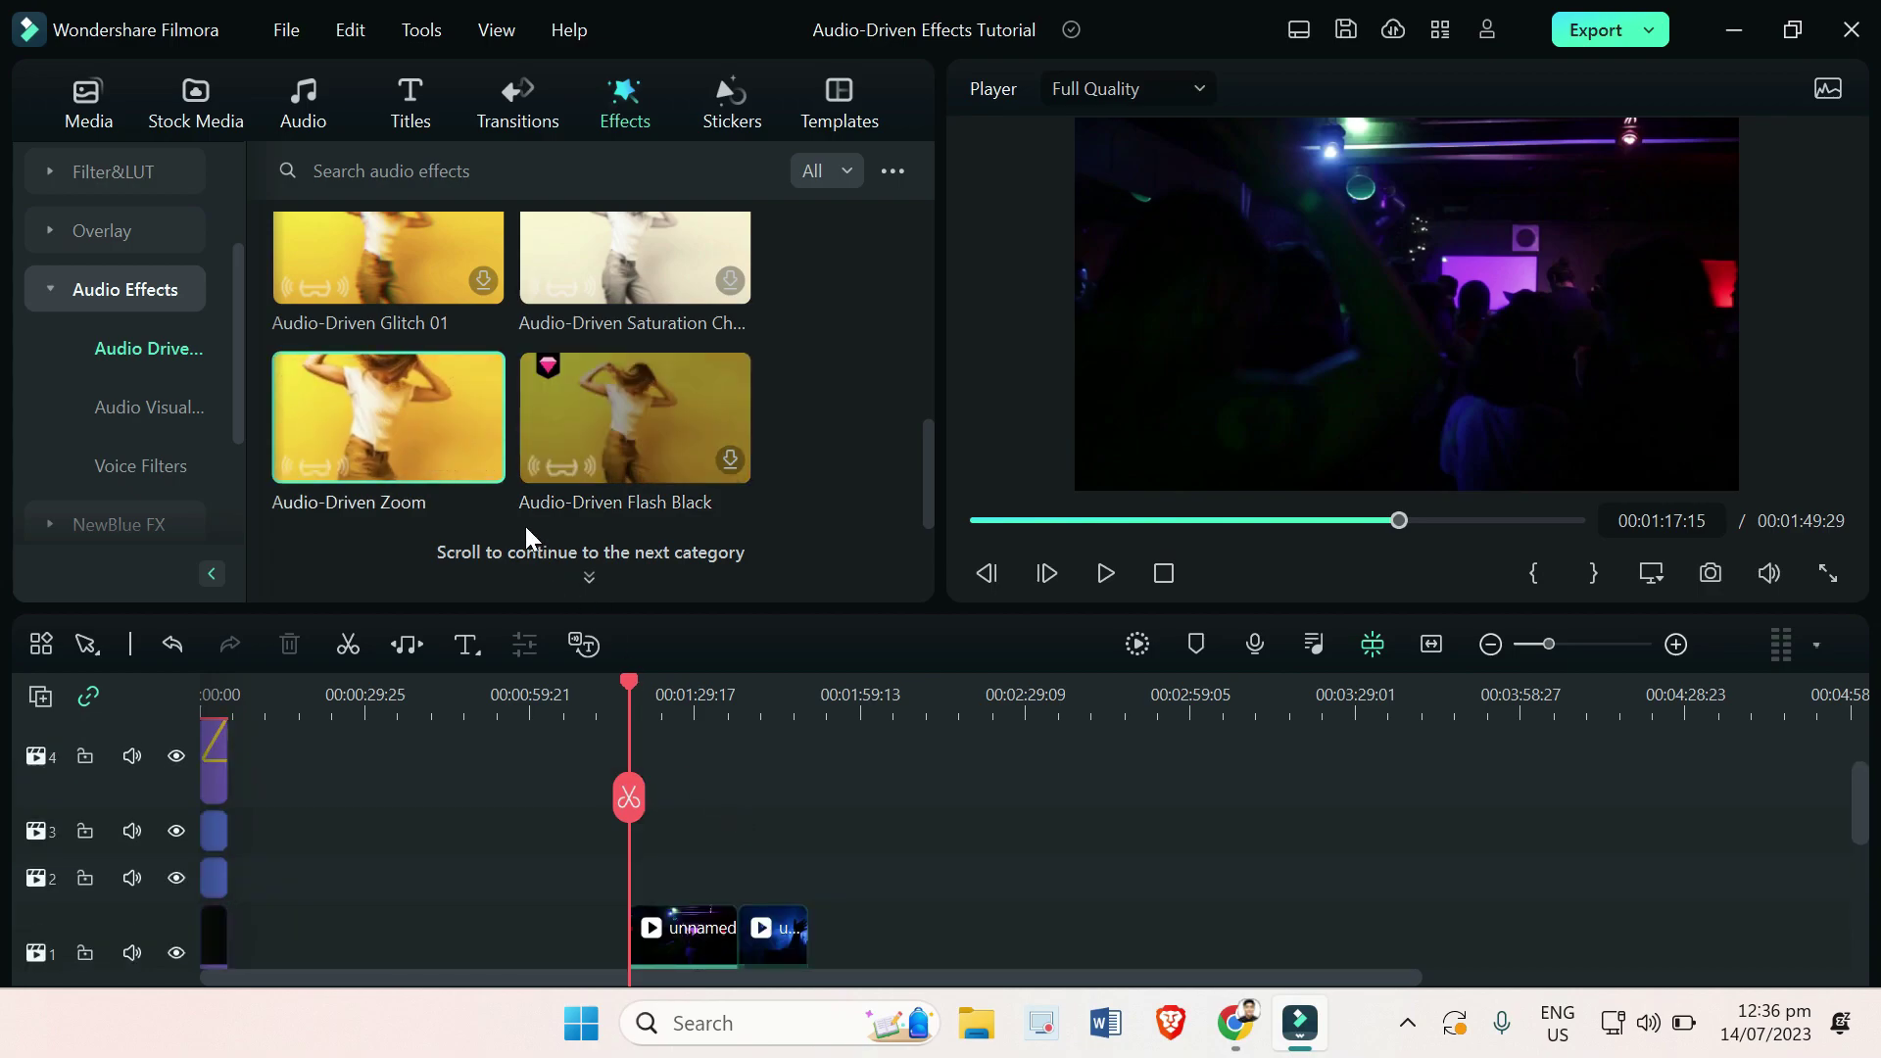
mouse_move(417, 431)
mouse_down()
mouse_move(519, 514)
mouse_move(693, 754)
mouse_move(656, 966)
mouse_move(672, 777)
mouse_move(639, 779)
mouse_up()
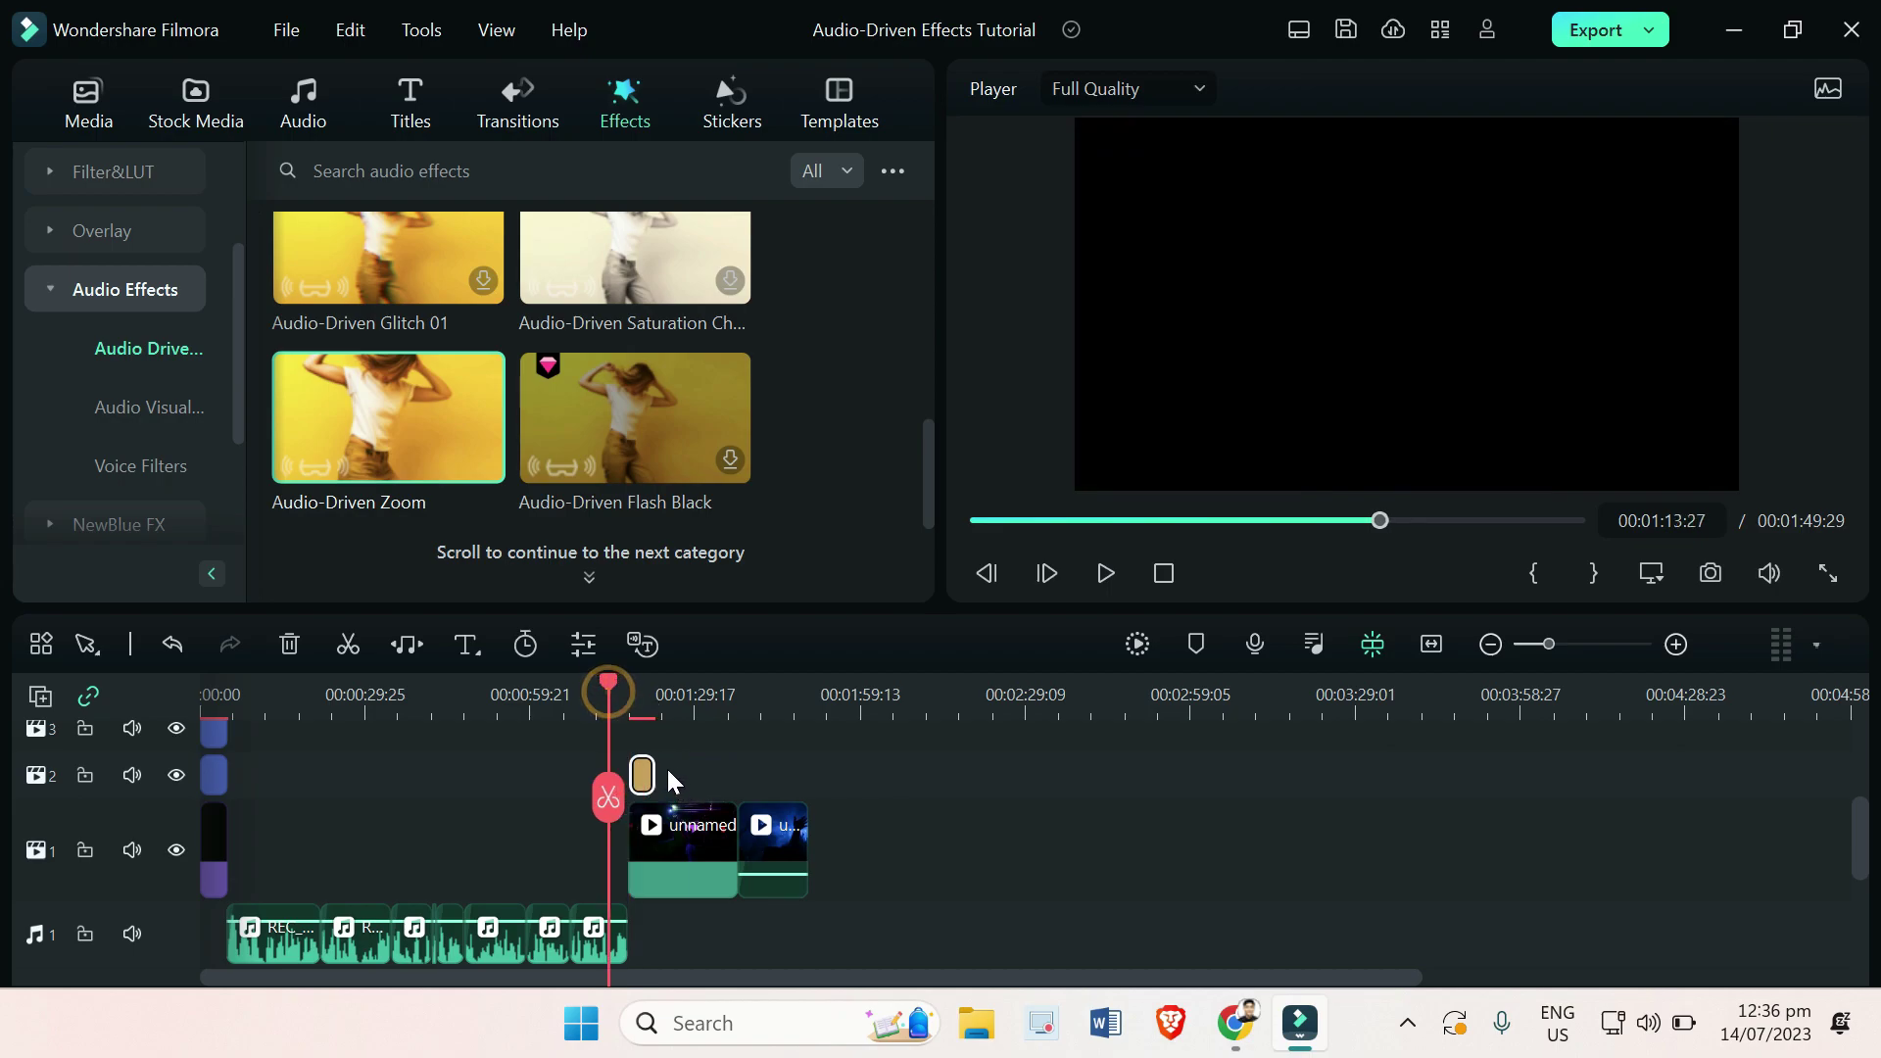
scroll(672, 777, up, 1)
mouse_move(944, 774)
mouse_down()
mouse_move(1076, 776)
mouse_move(968, 777)
mouse_up()
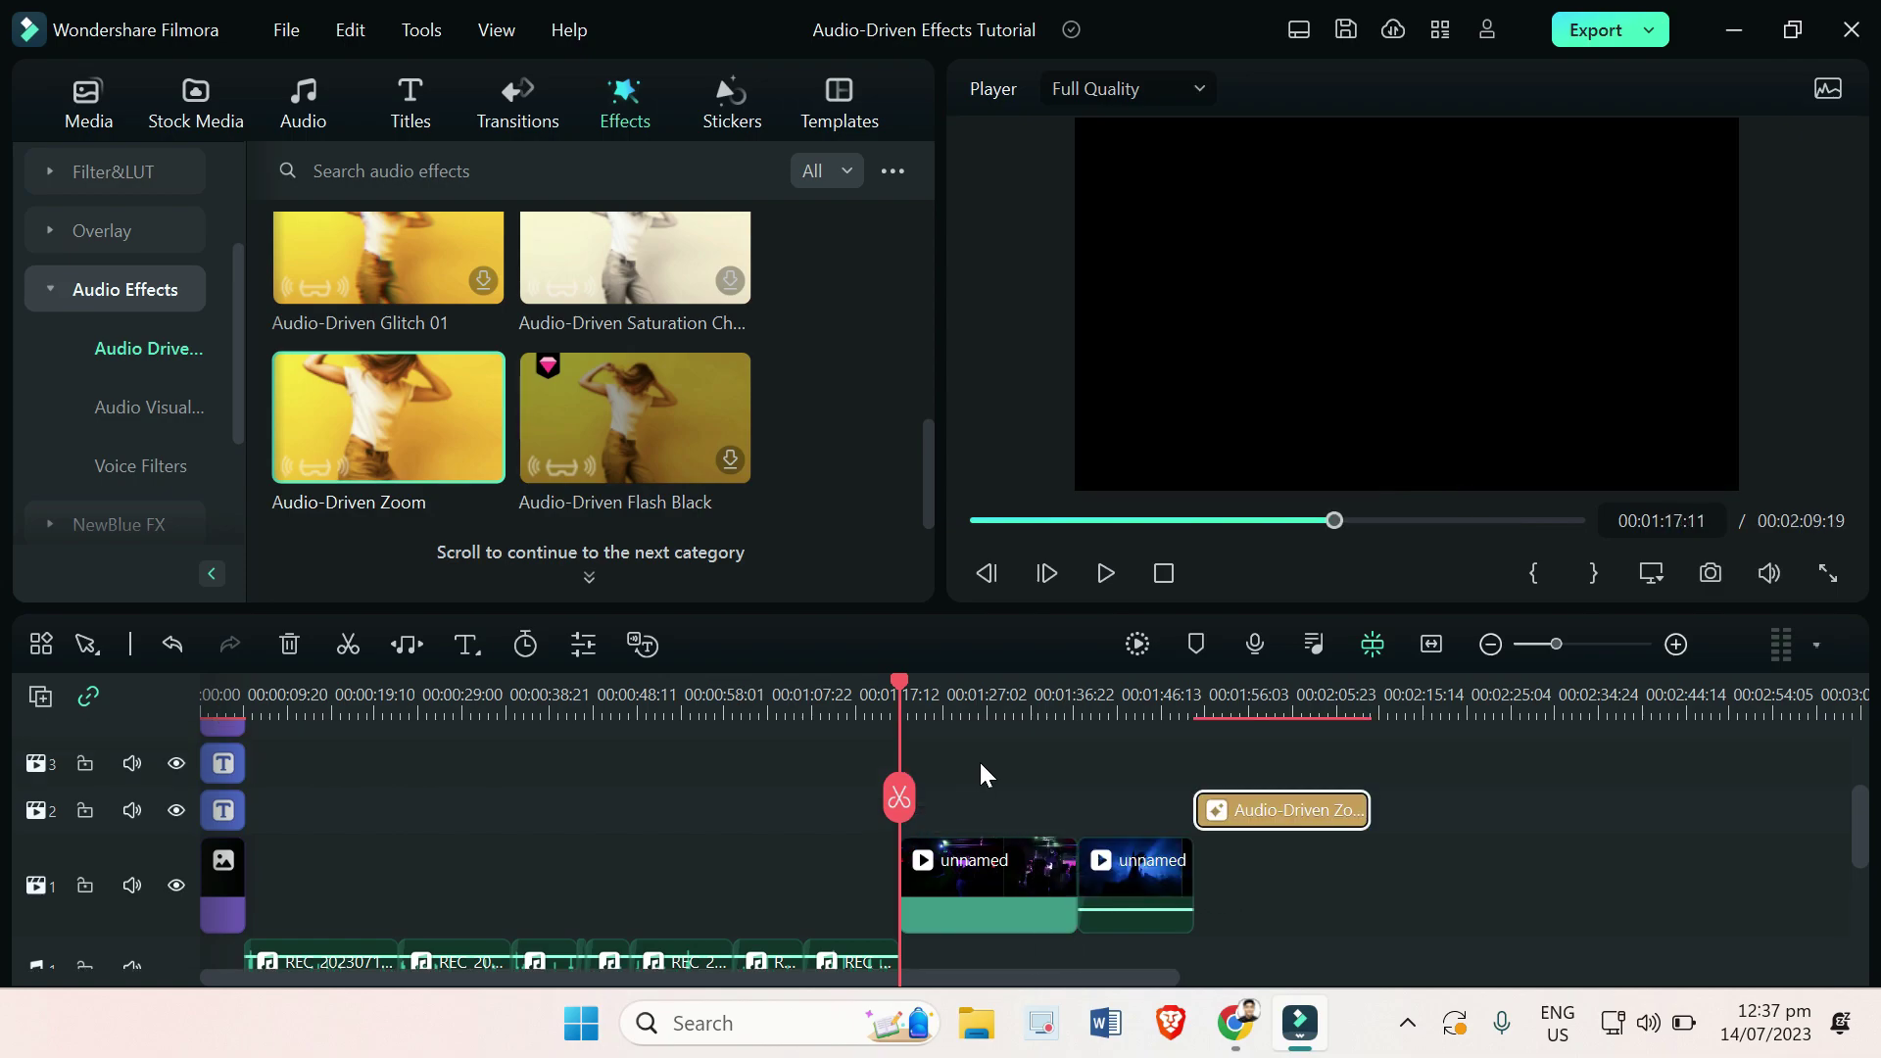
- Preview the effect, then move the zoom clip to start at the first party clip
key(space)
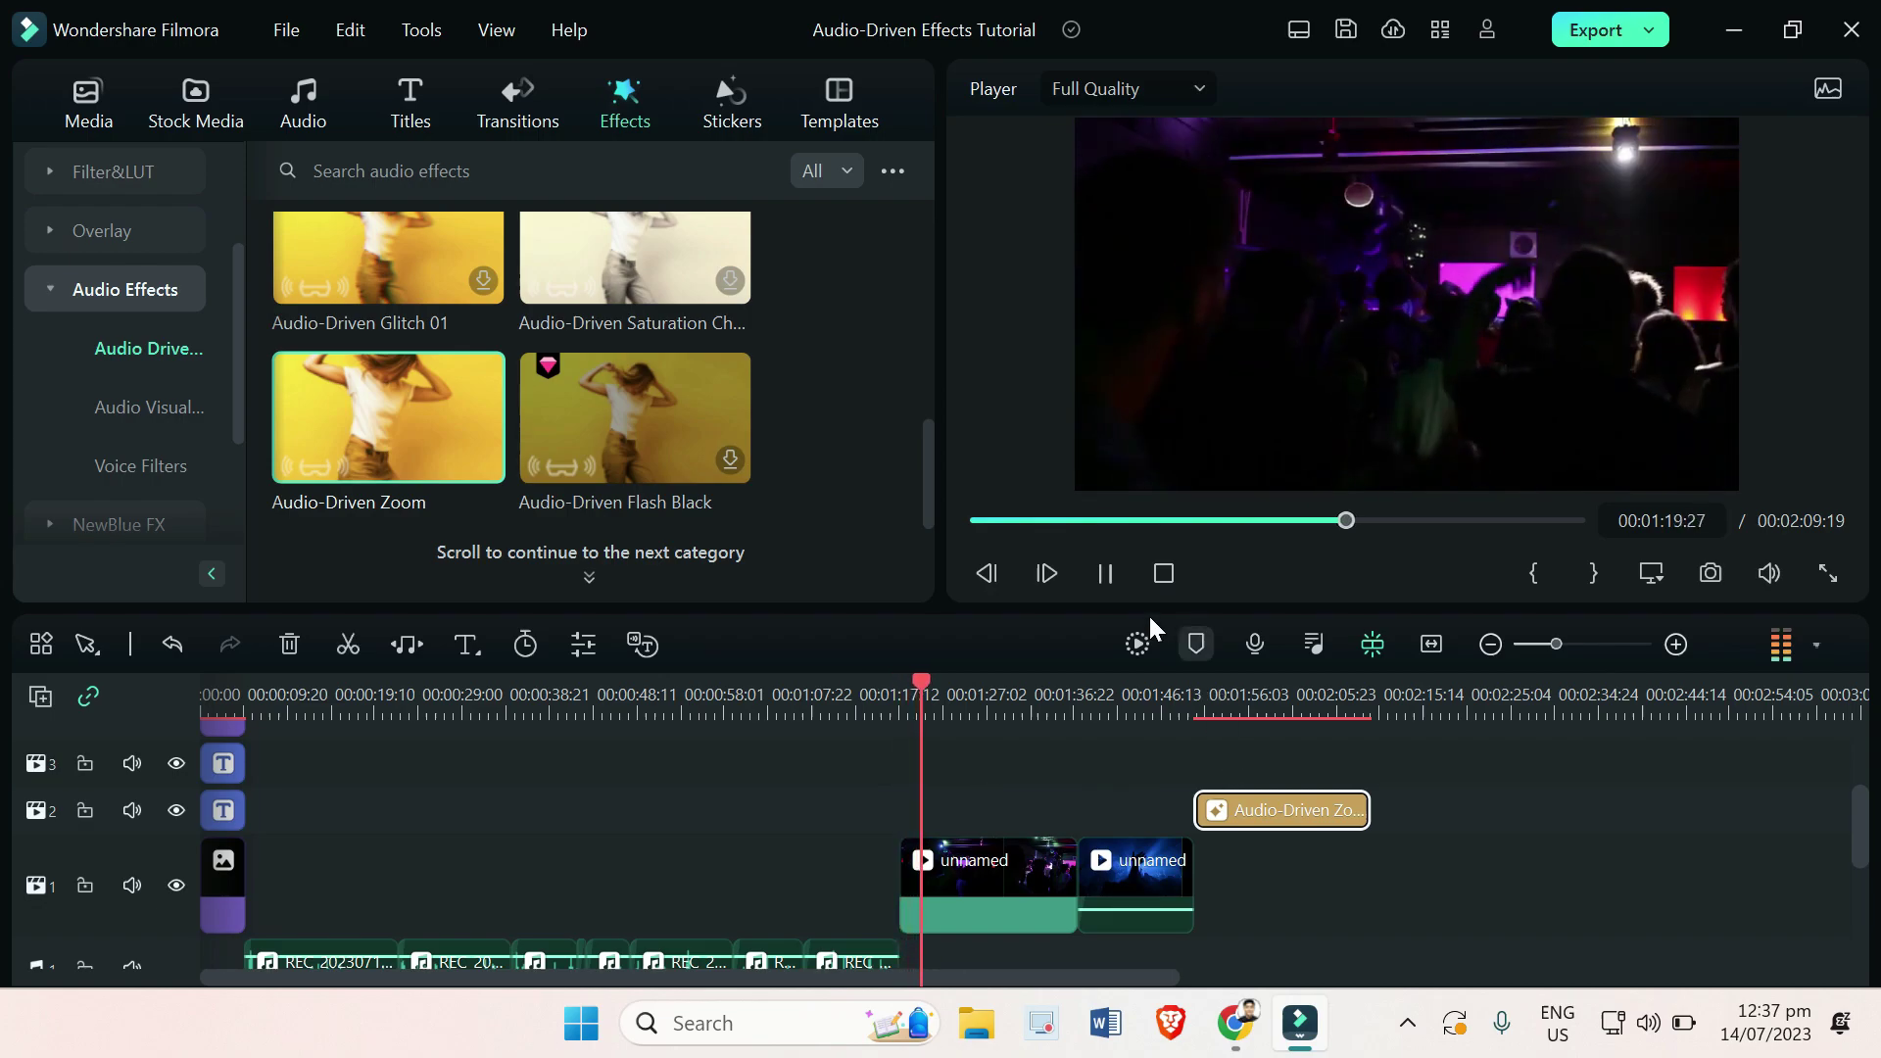
click(1107, 573)
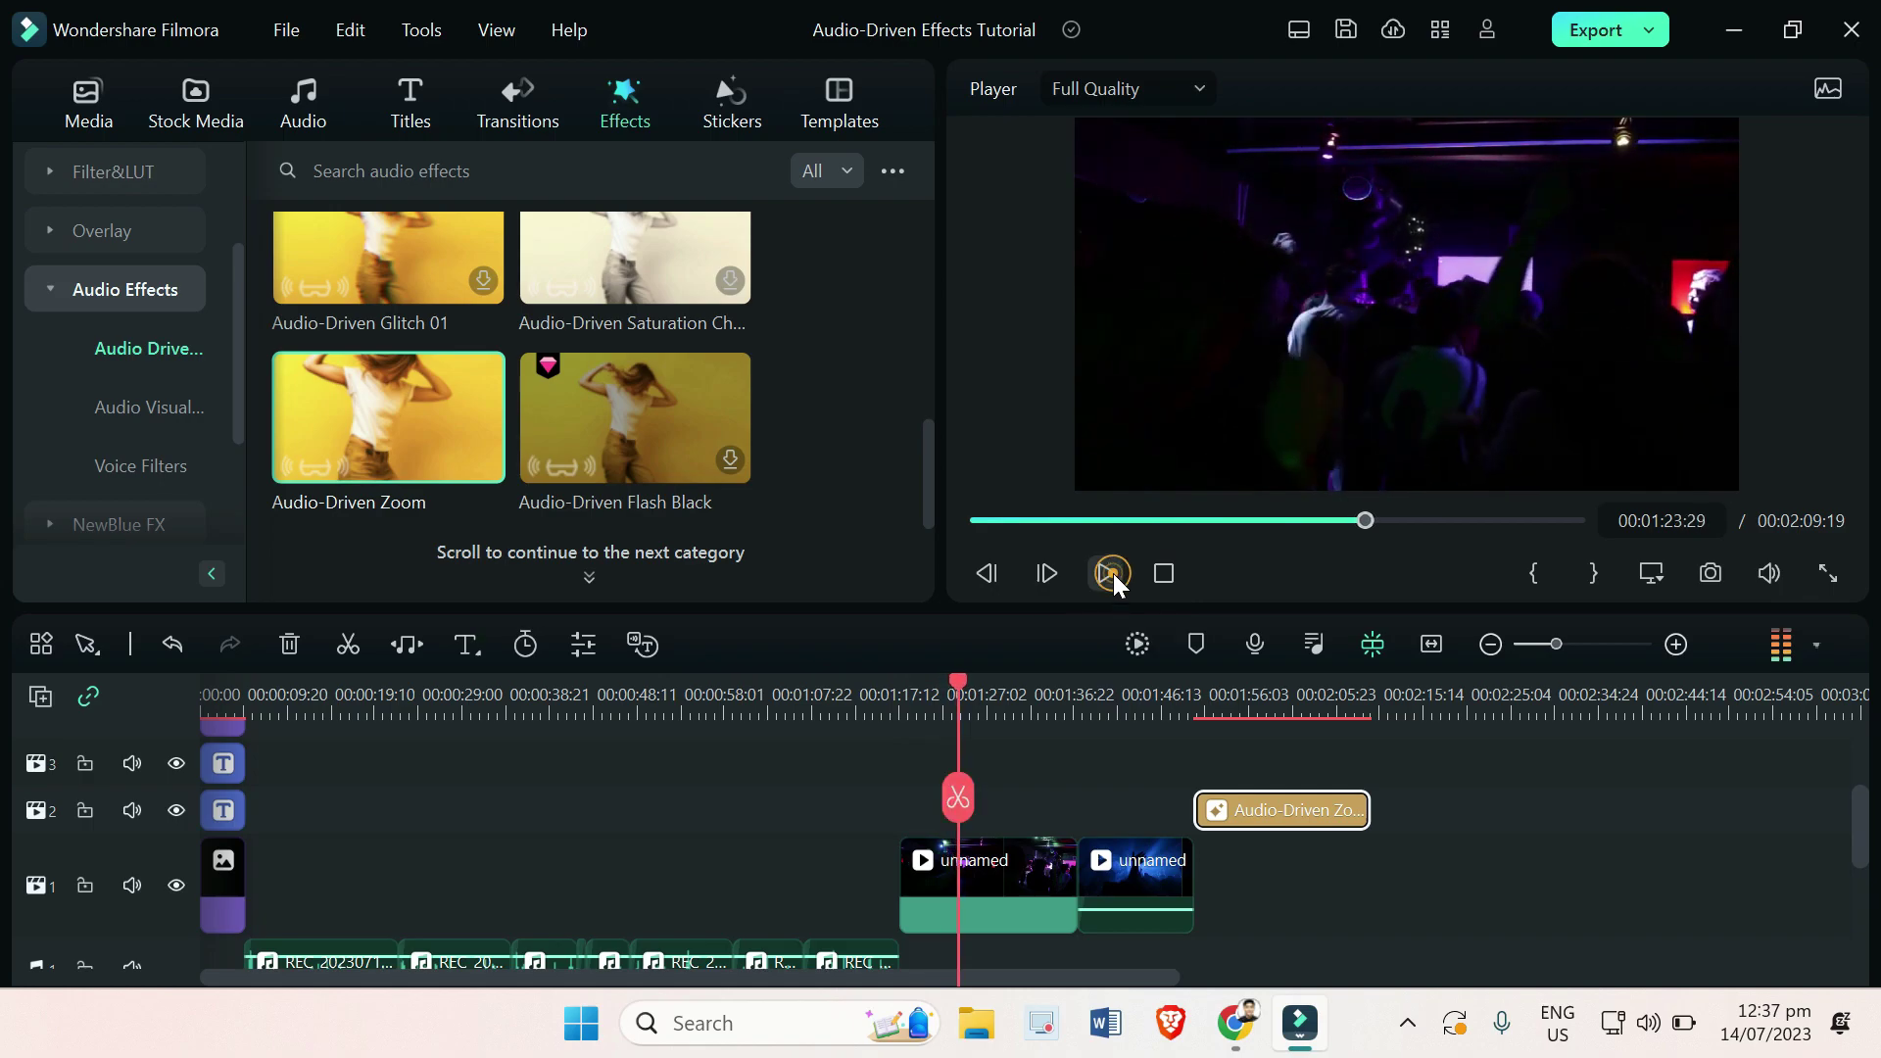
click(891, 694)
drag(1284, 818, 992, 805)
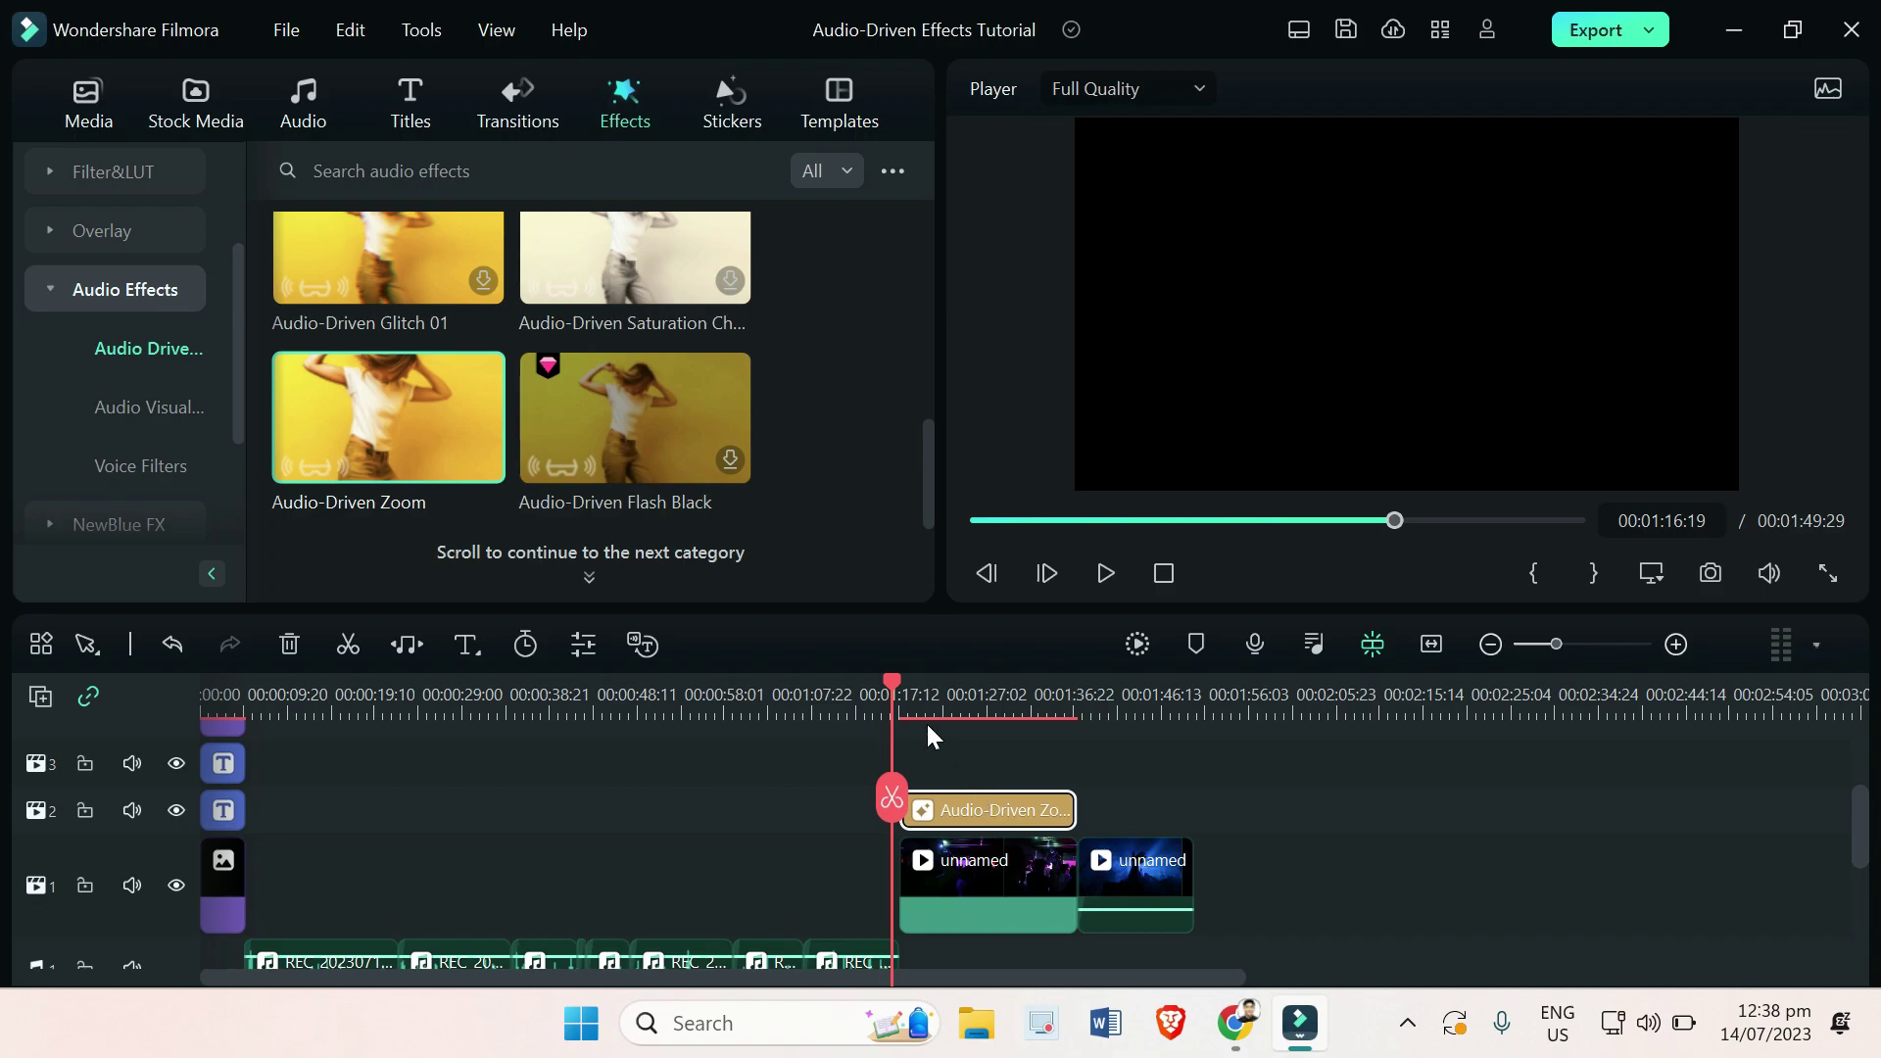
key(space)
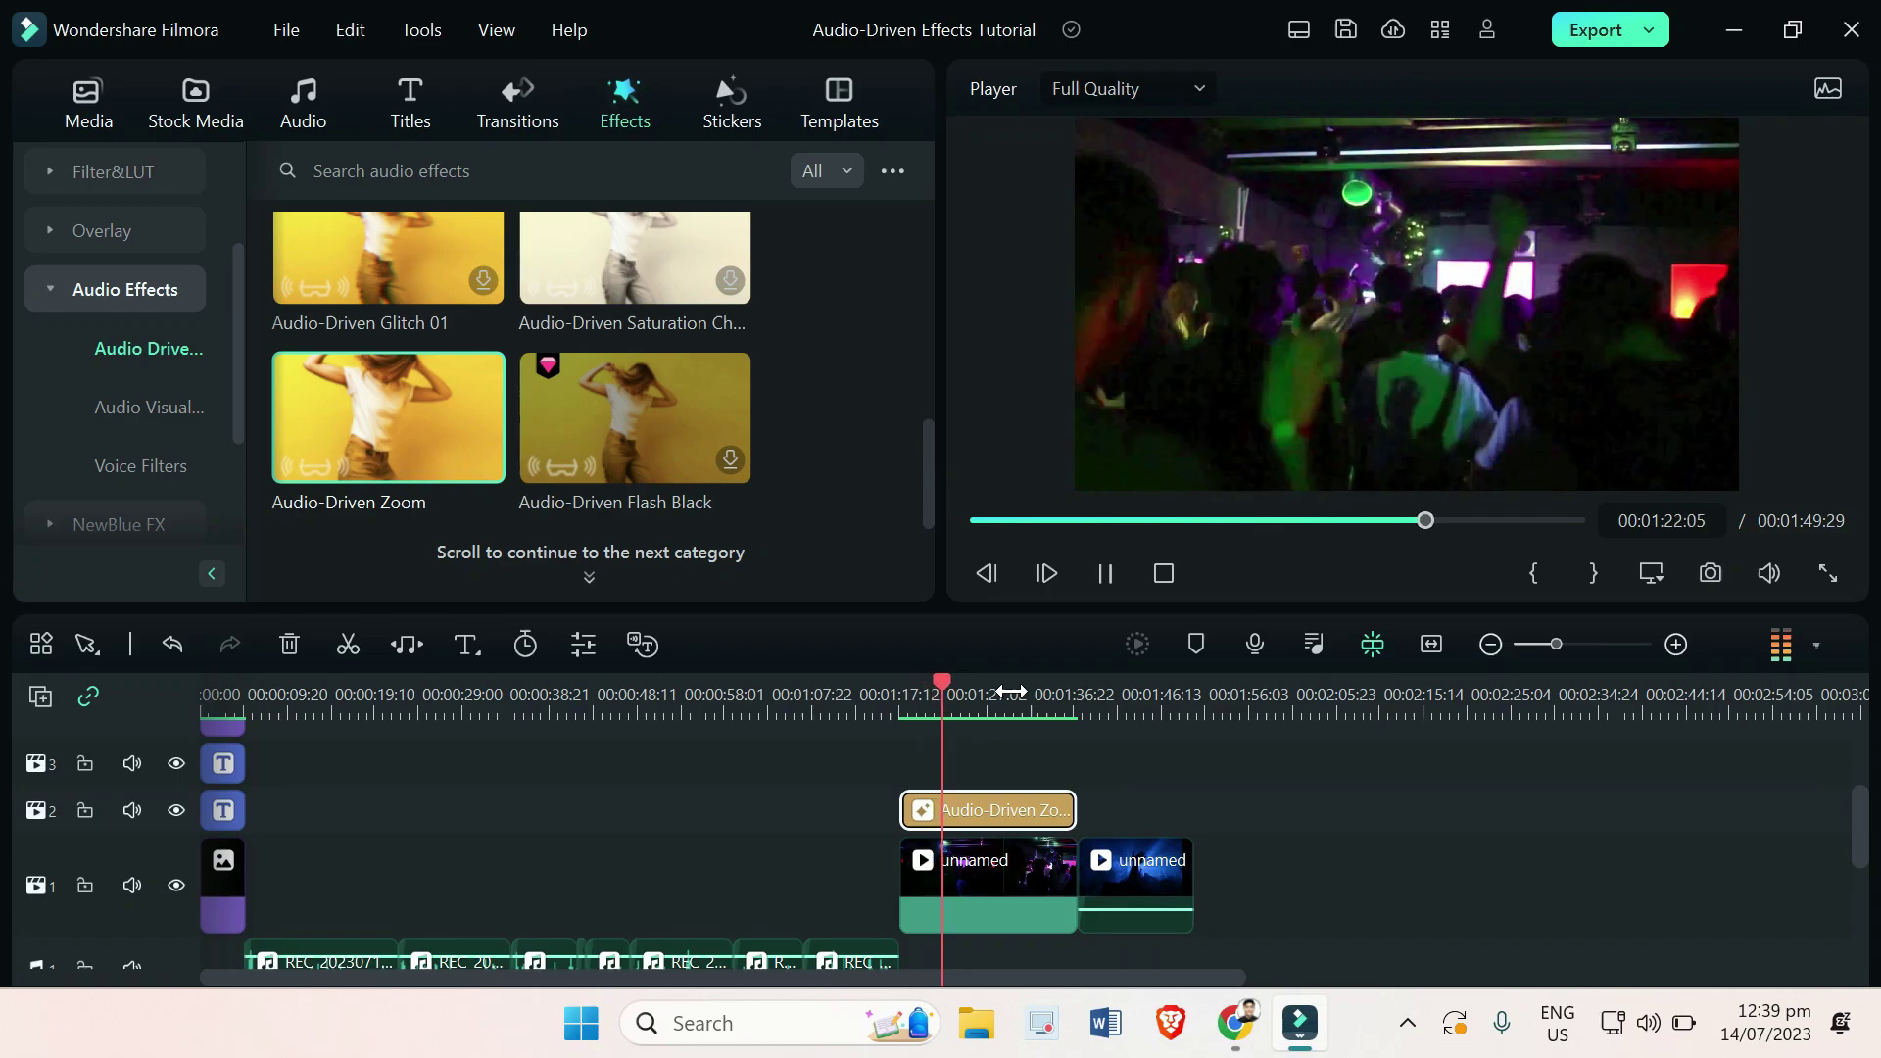
key(space)
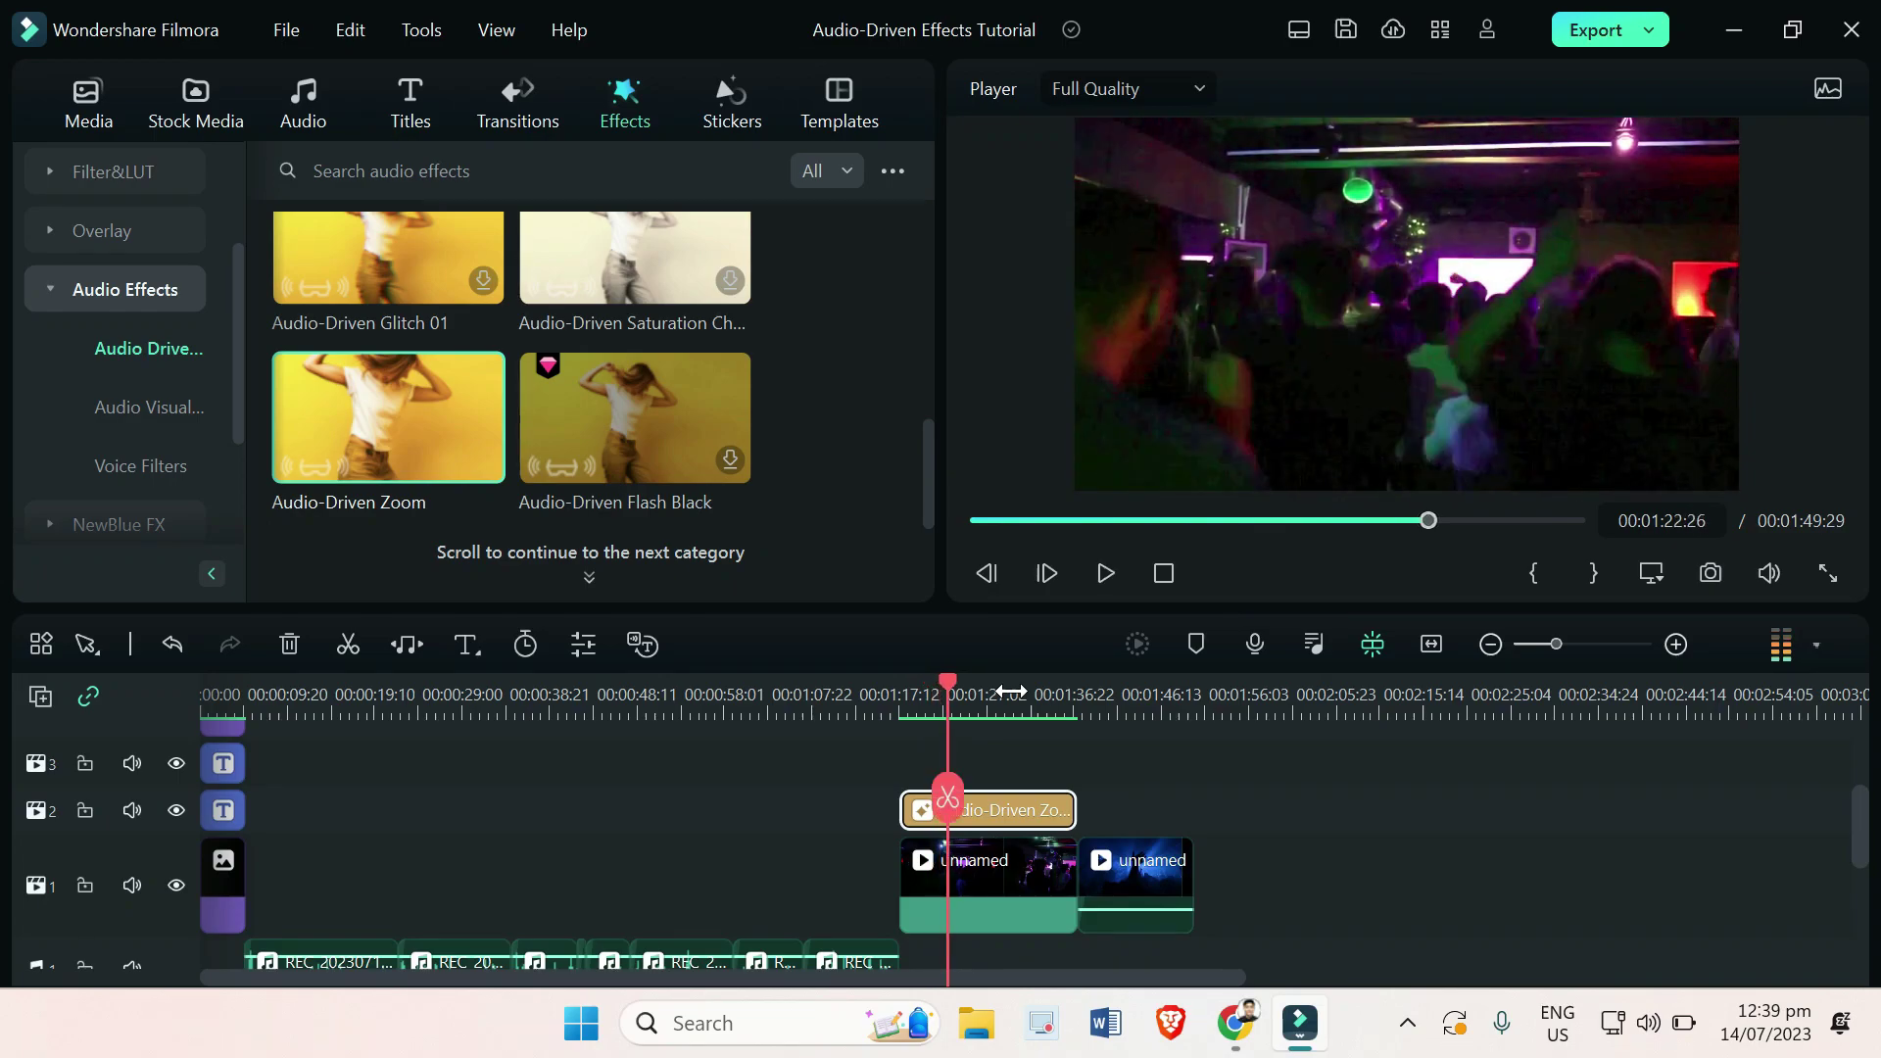
- Raise the Audio-Driven Zoom threshold_max to 1.00 and stop the preview playback
double_click(1015, 814)
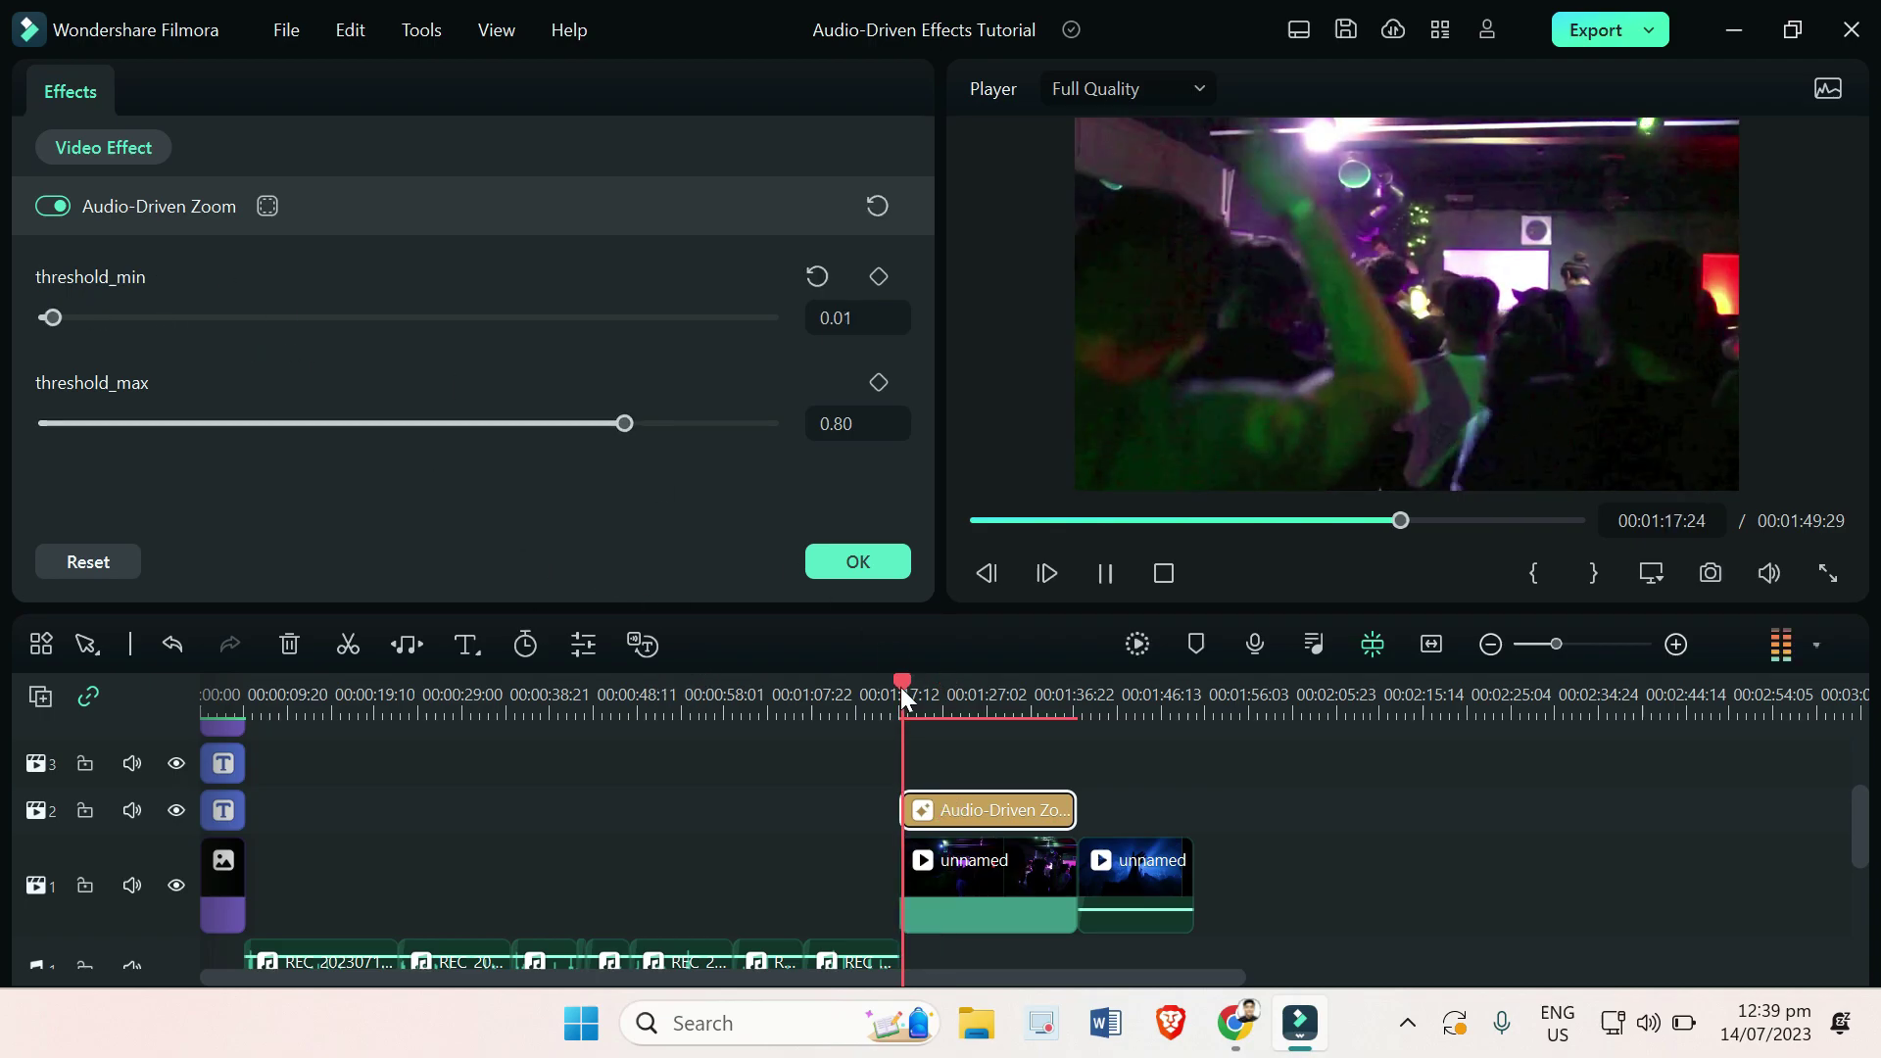
drag(646, 427, 779, 423)
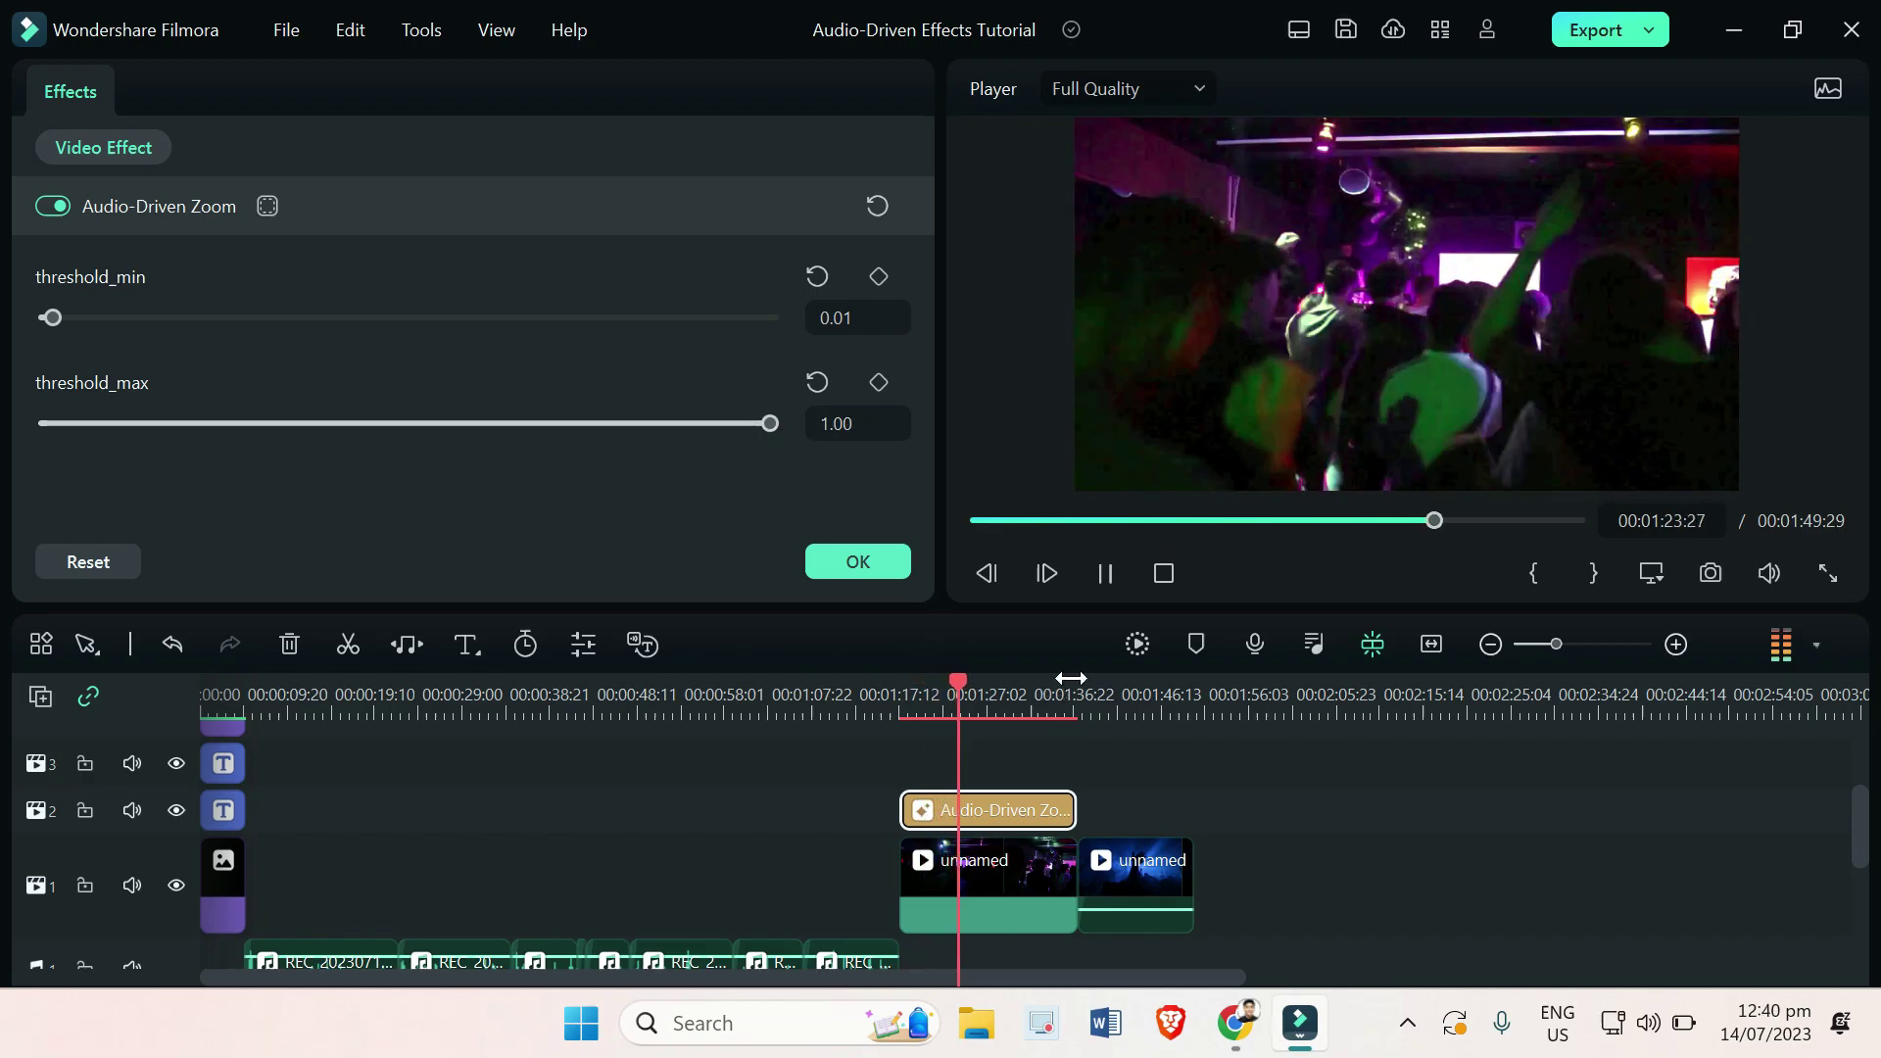
key(space)
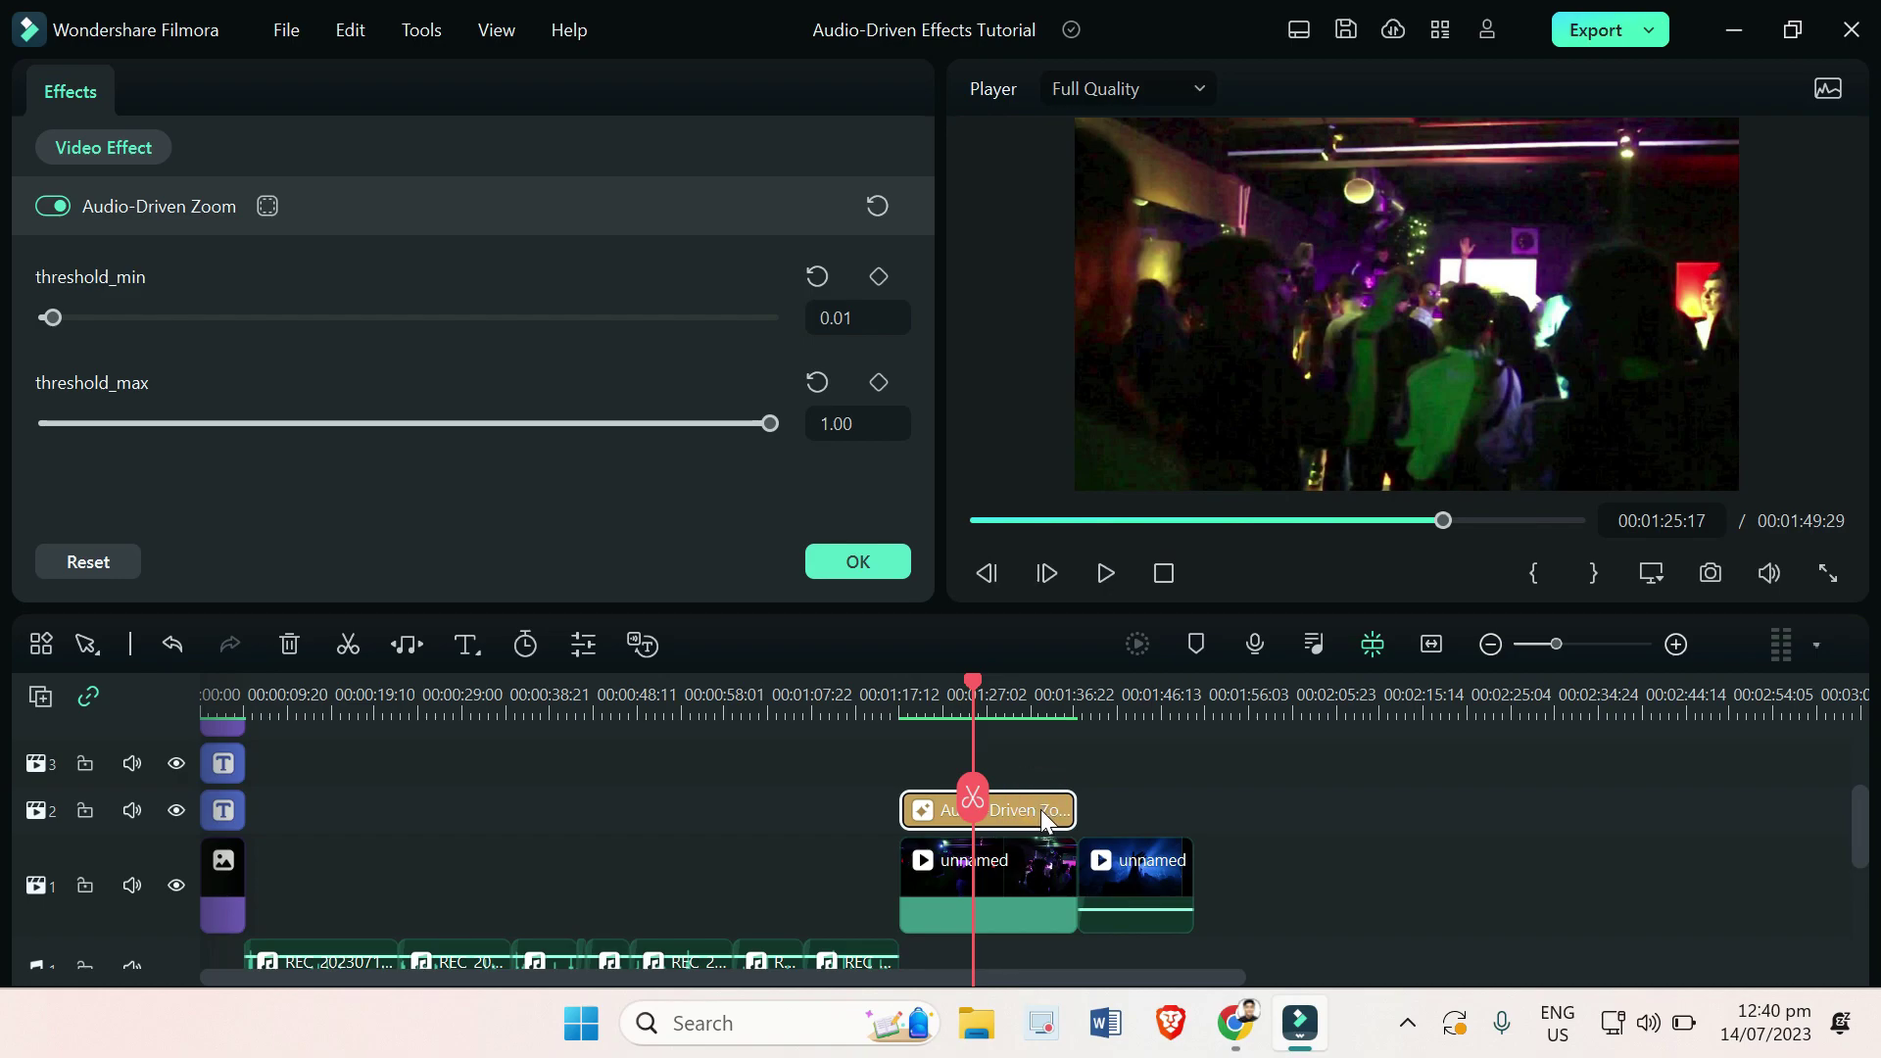
- Replace the zoom clip with Audio-Driven Glitch 02 at the playhead and preview it to the bass drop
key(Delete)
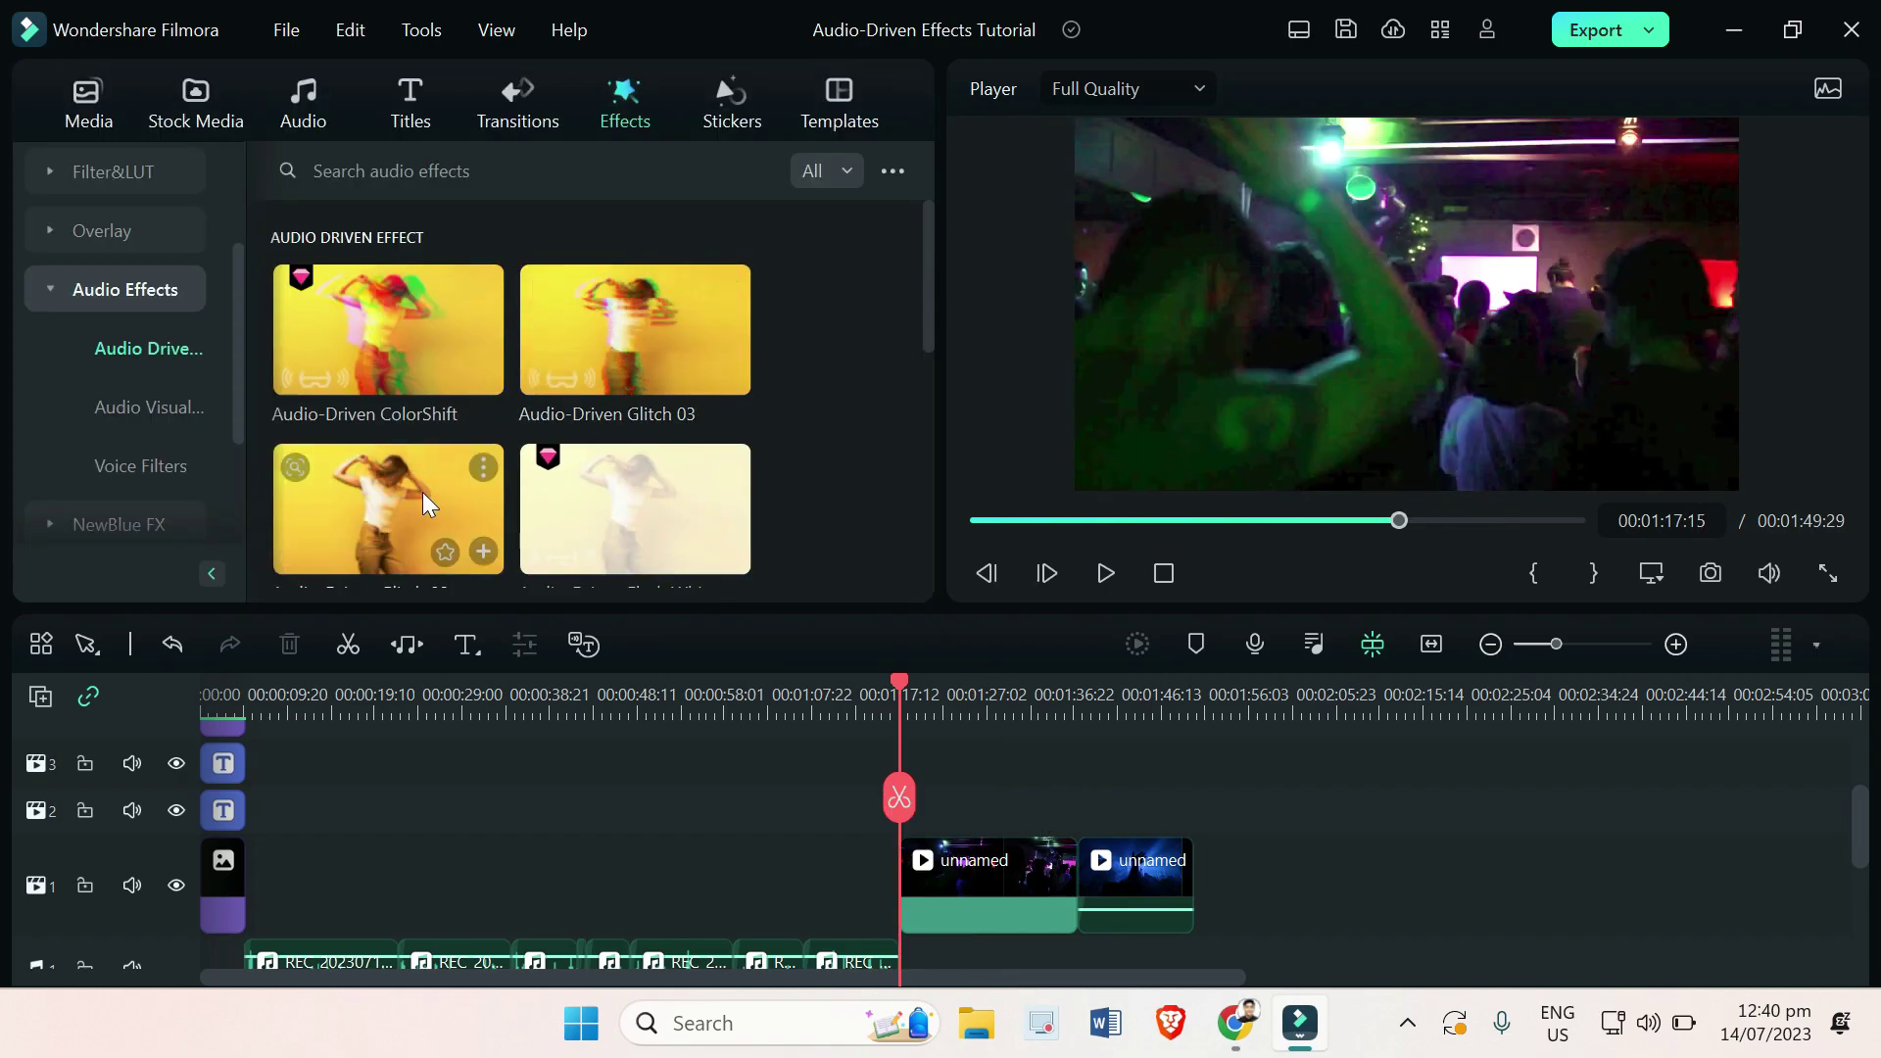
drag(409, 498, 1076, 811)
key(space)
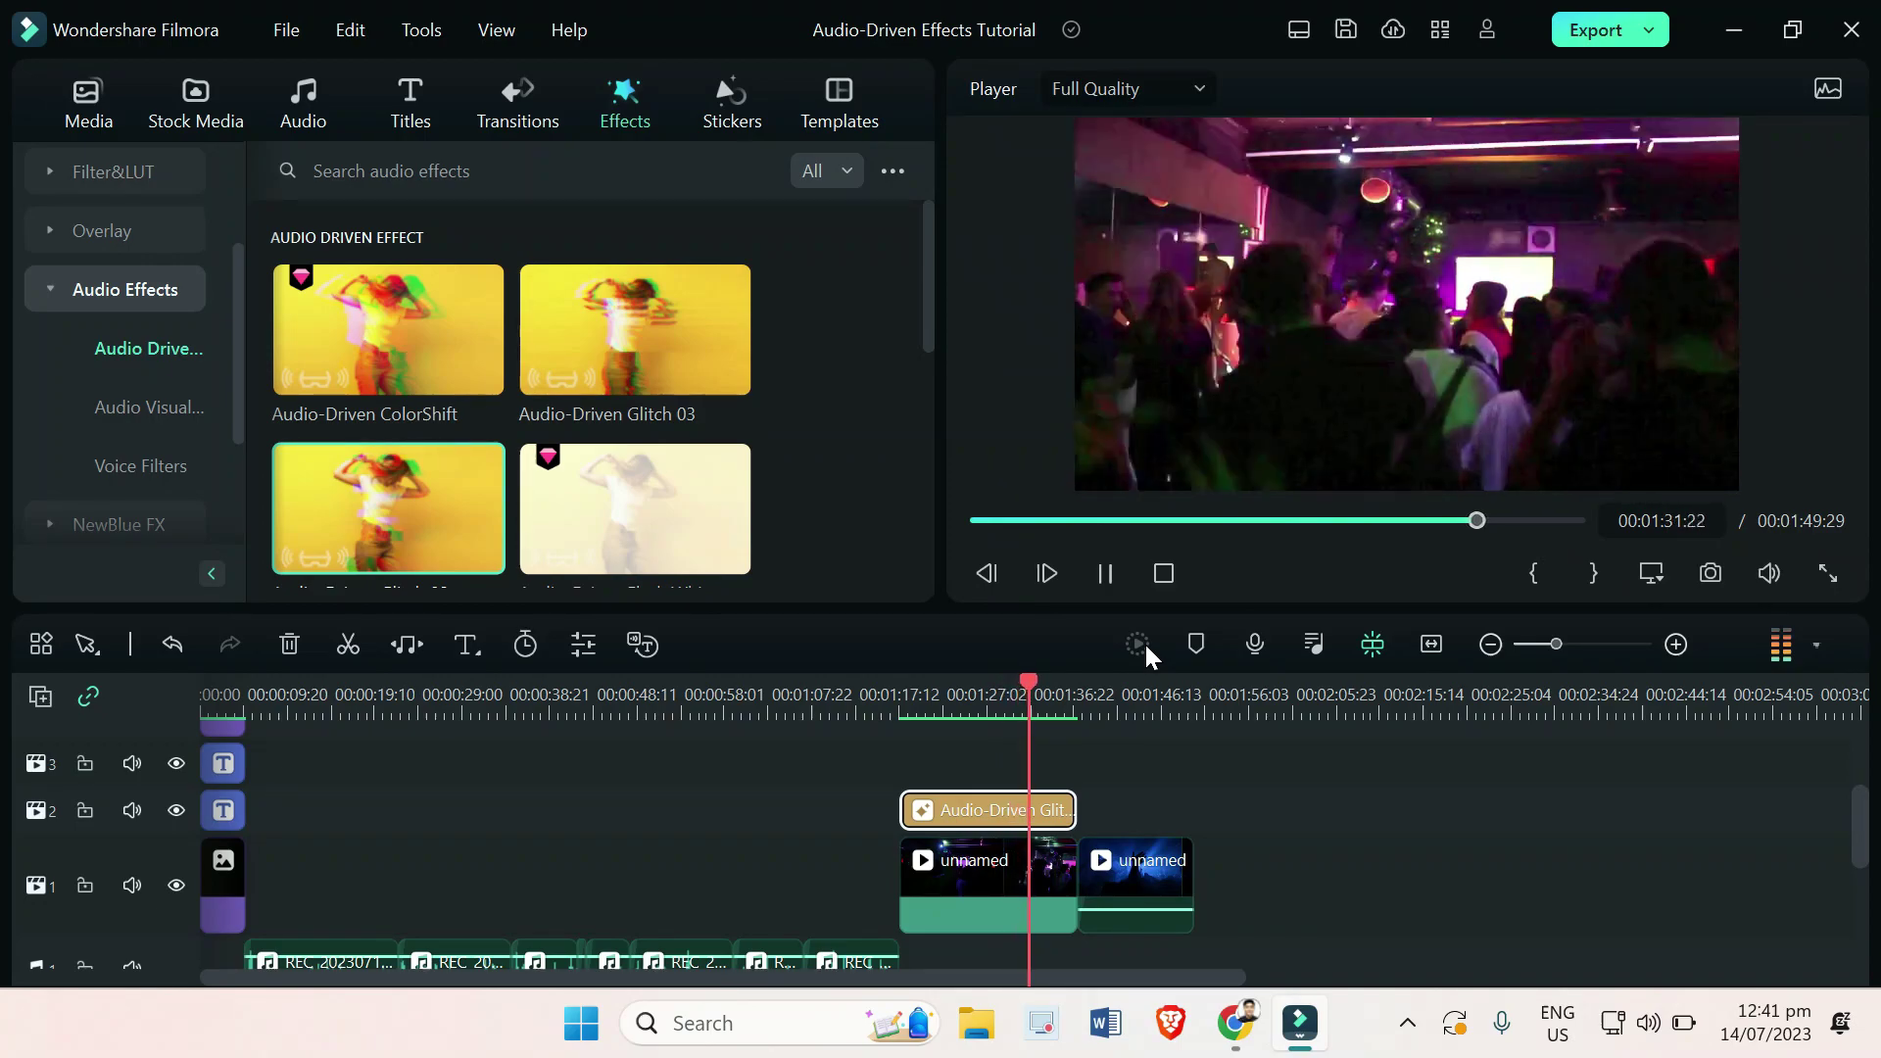
key(space)
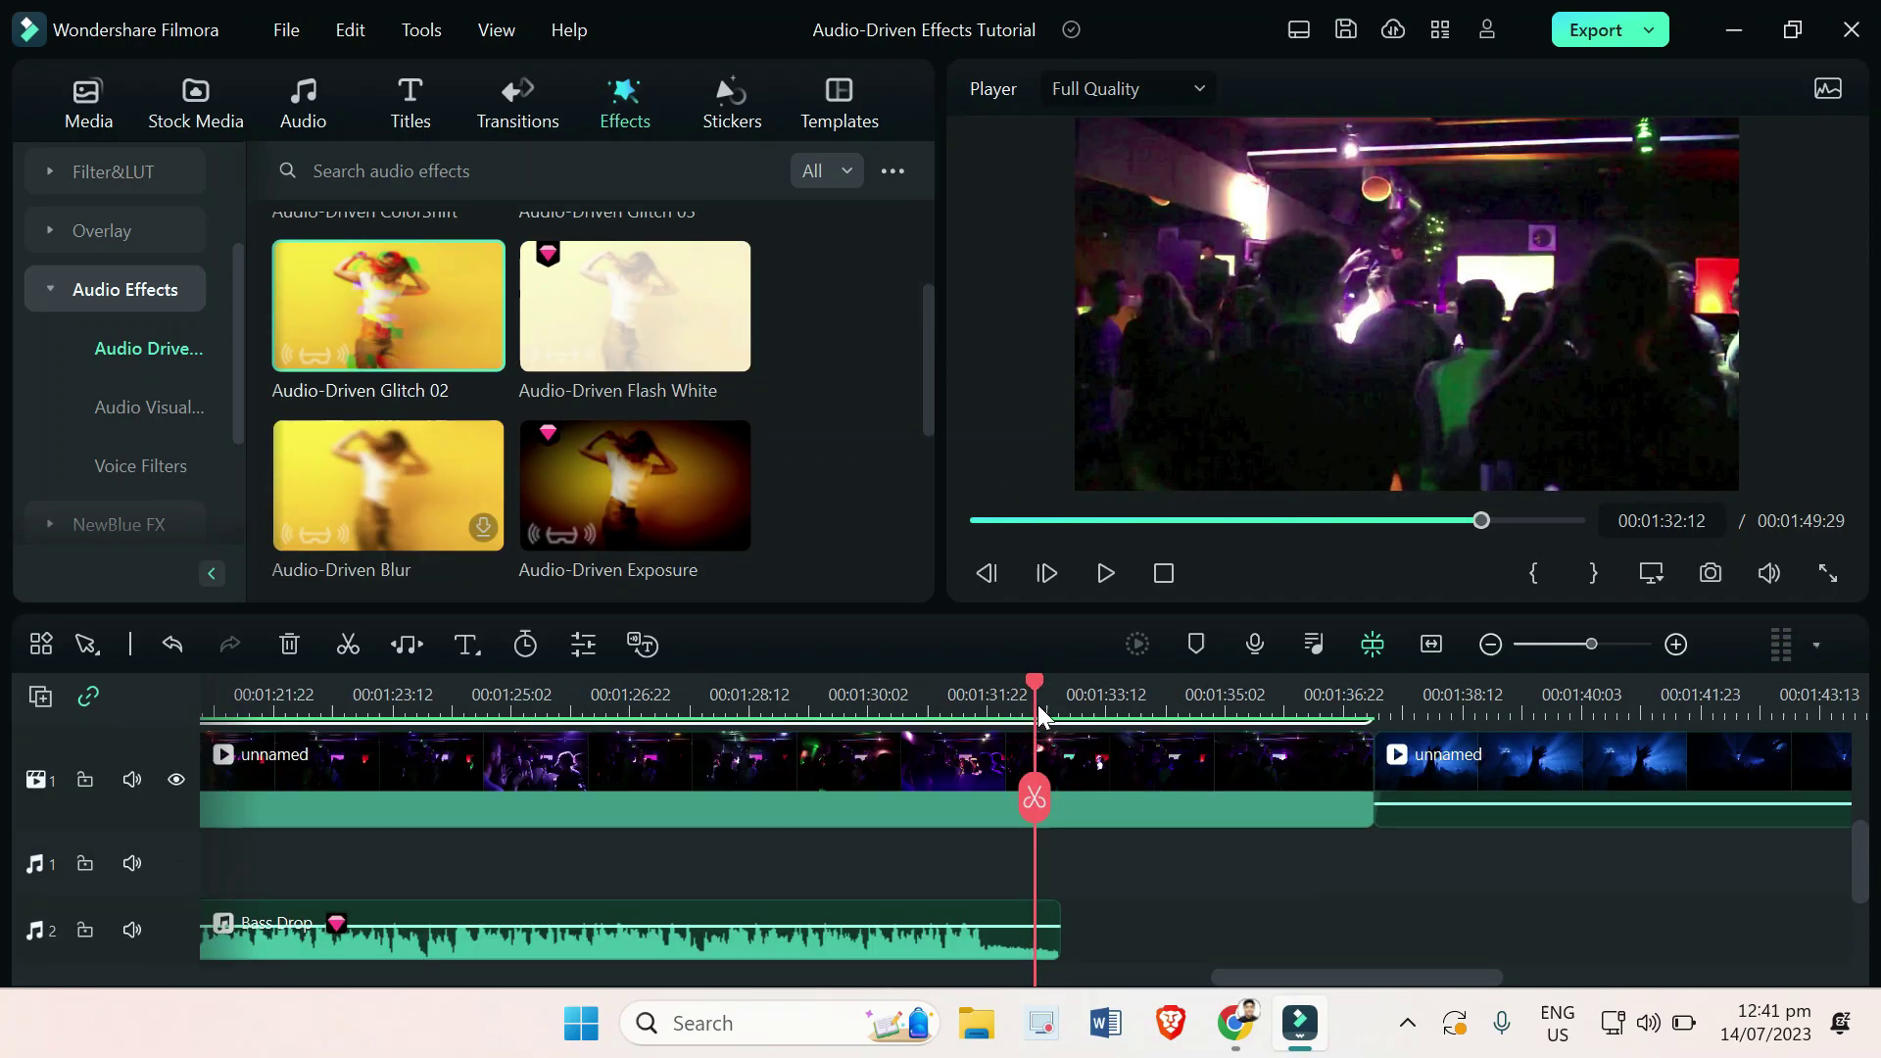
mouse_move(1031, 683)
mouse_down()
mouse_move(923, 676)
mouse_move(1043, 674)
mouse_move(1018, 674)
mouse_up()
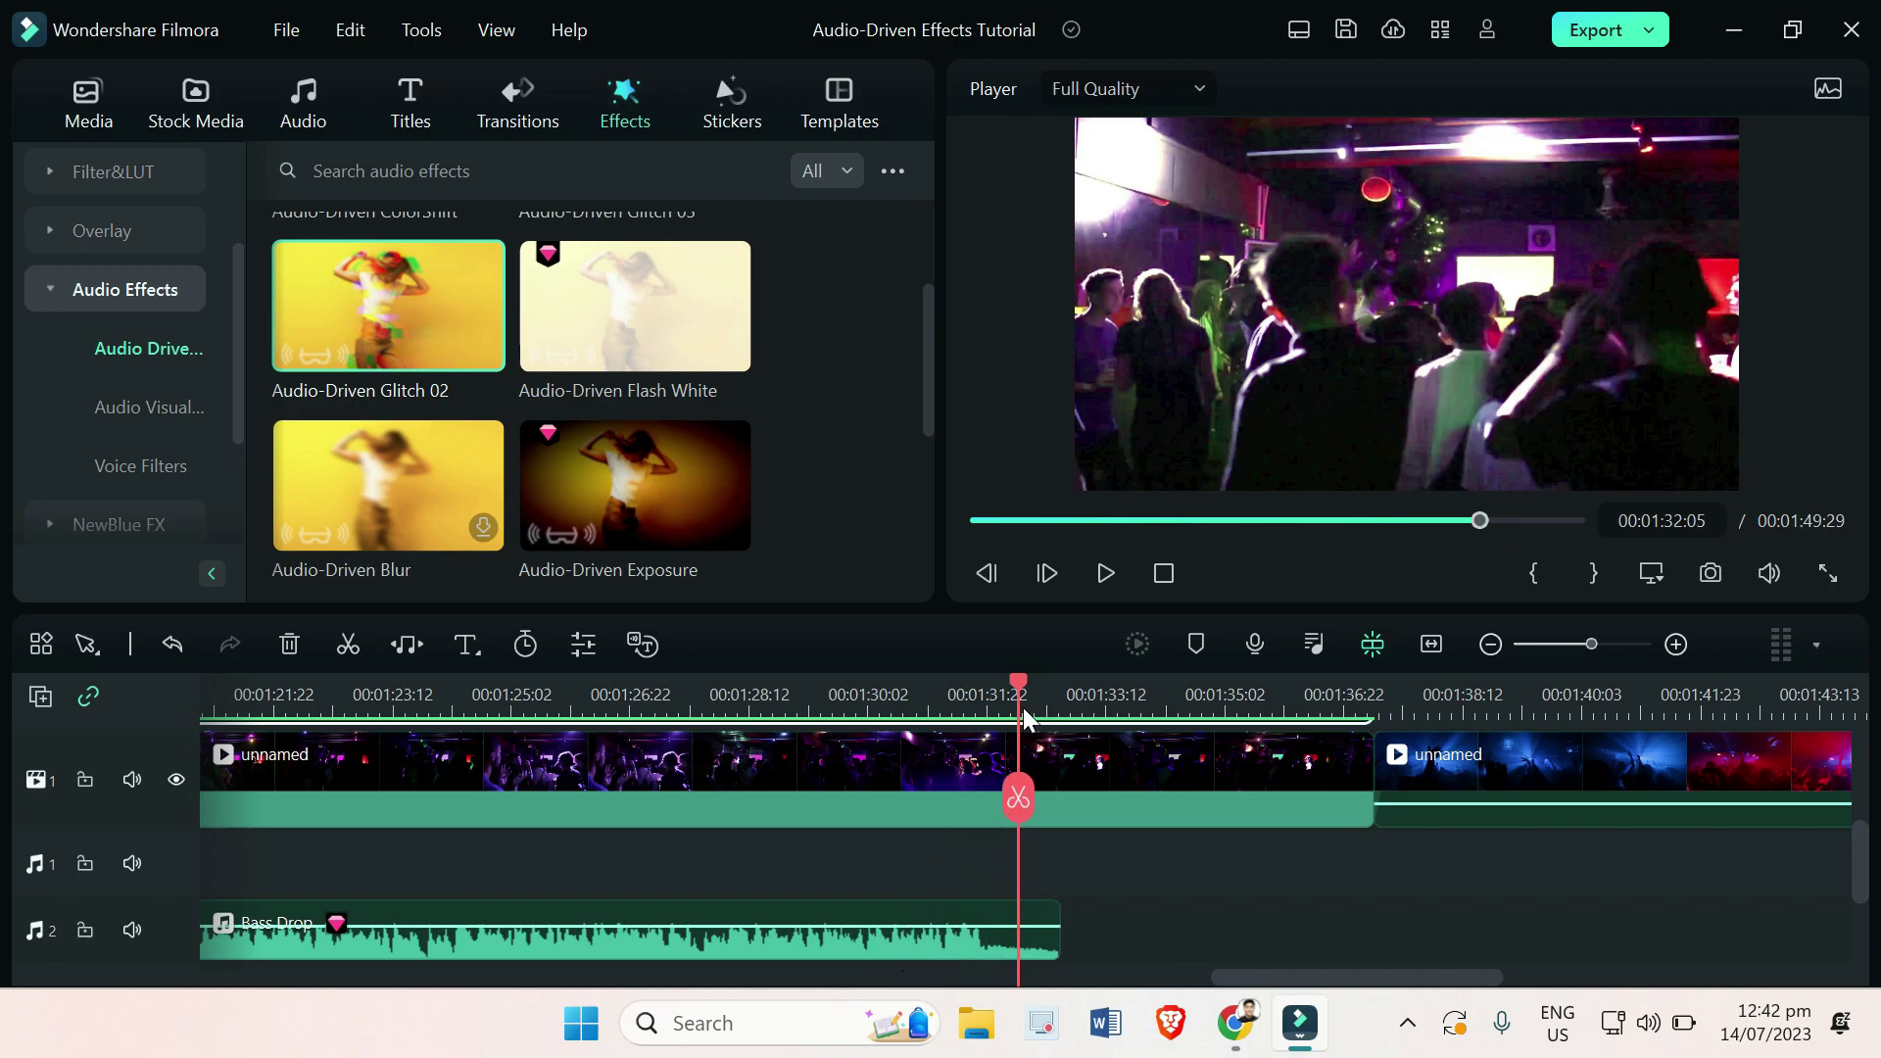
drag(1021, 684, 880, 642)
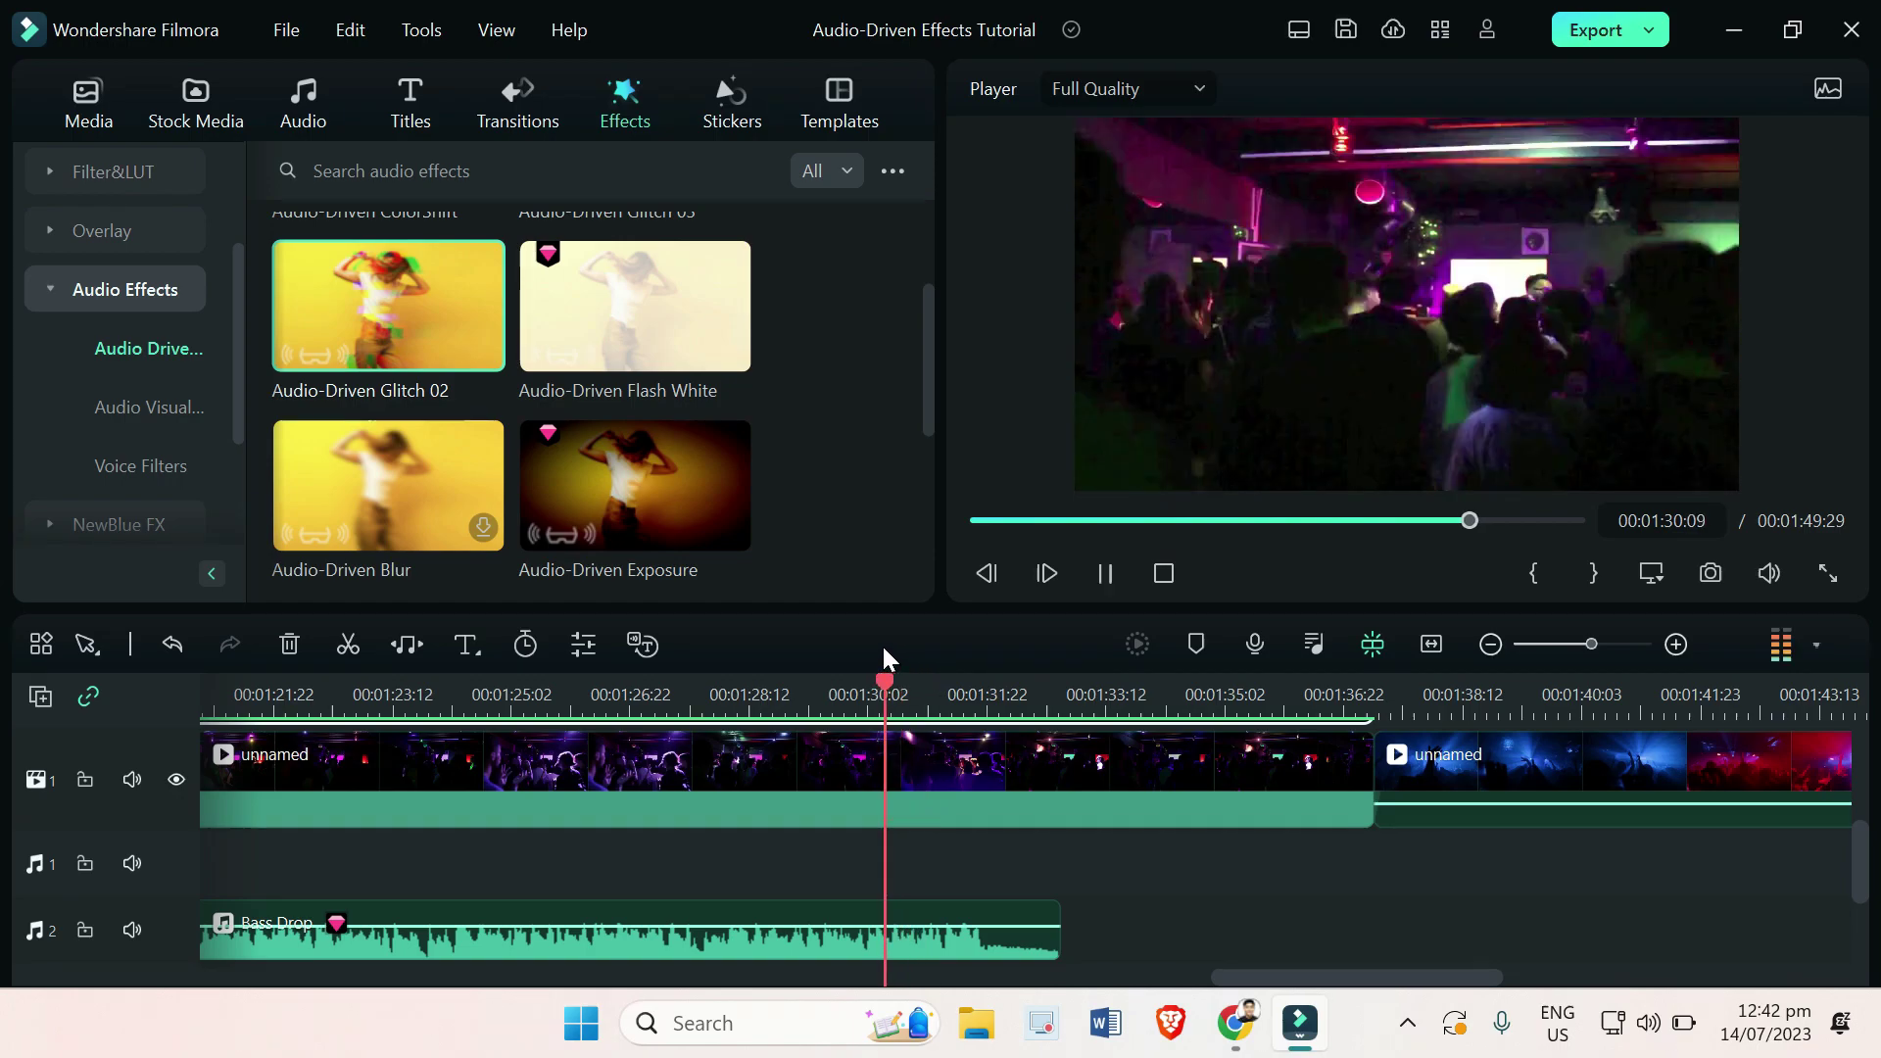
key(space)
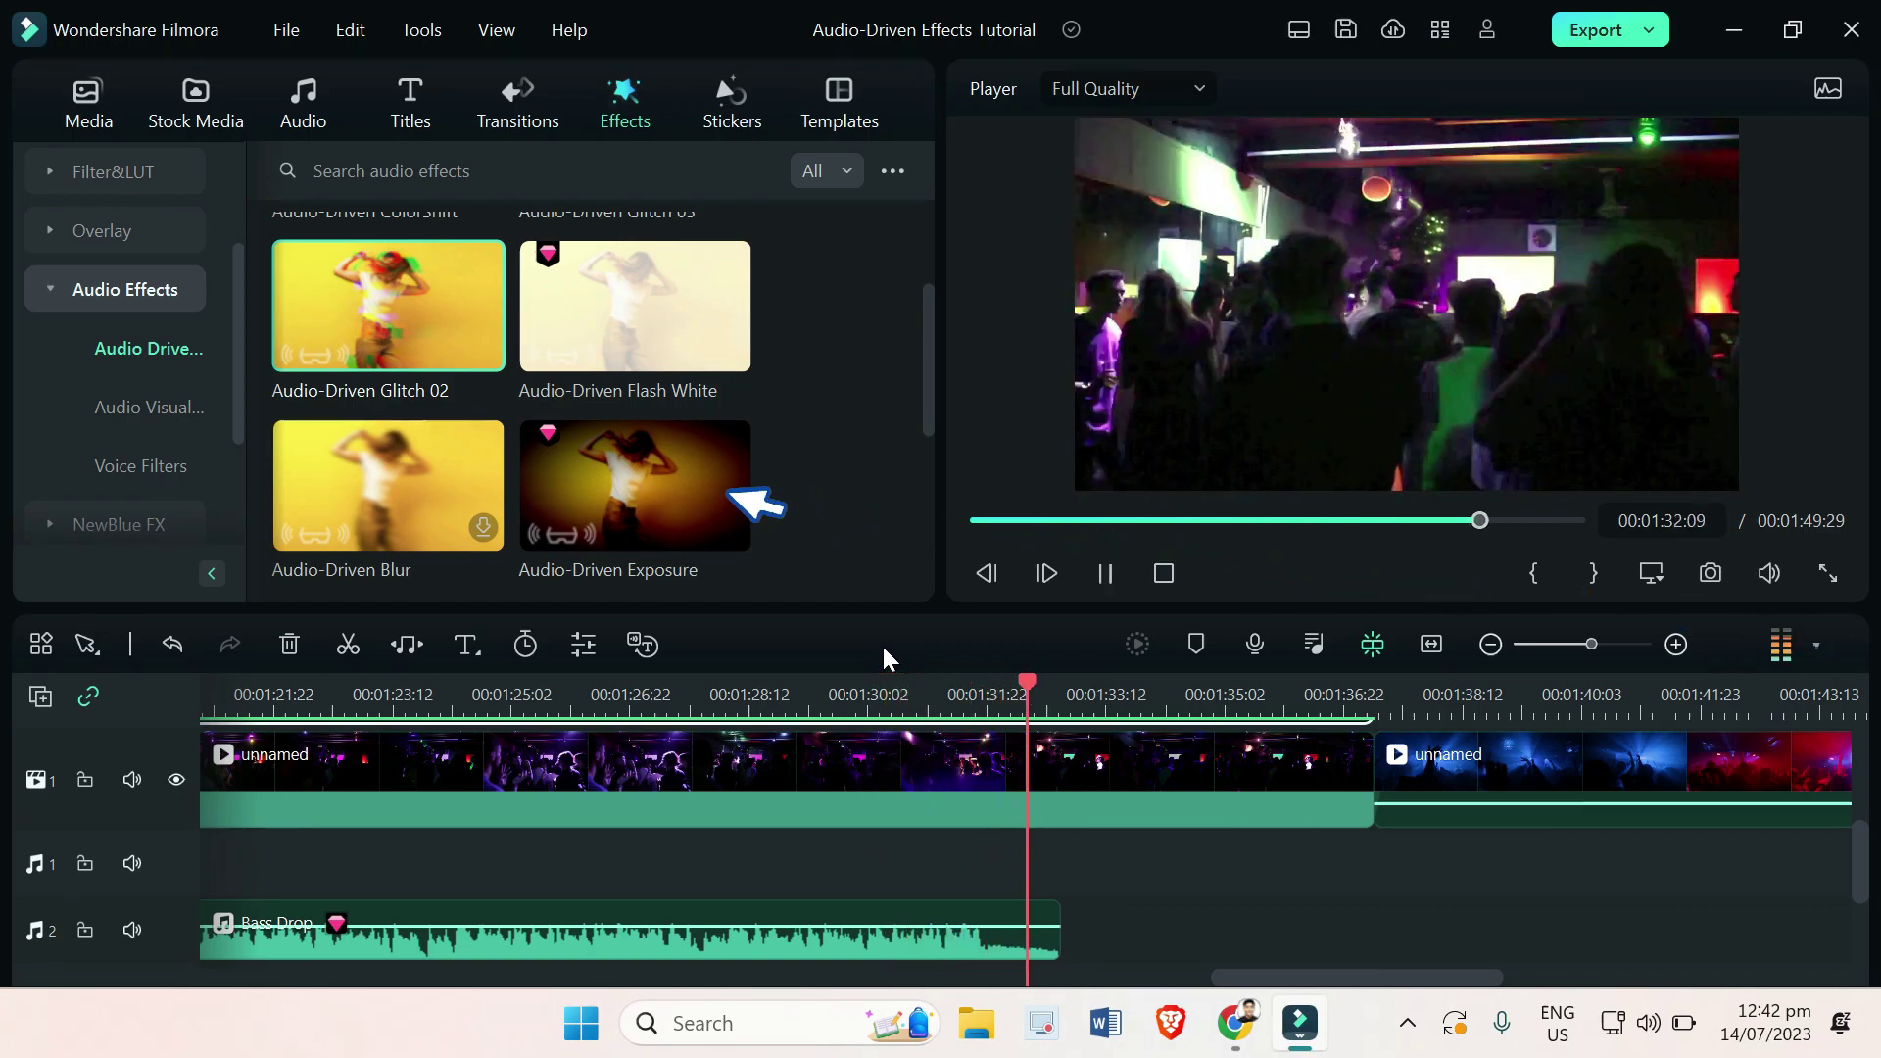